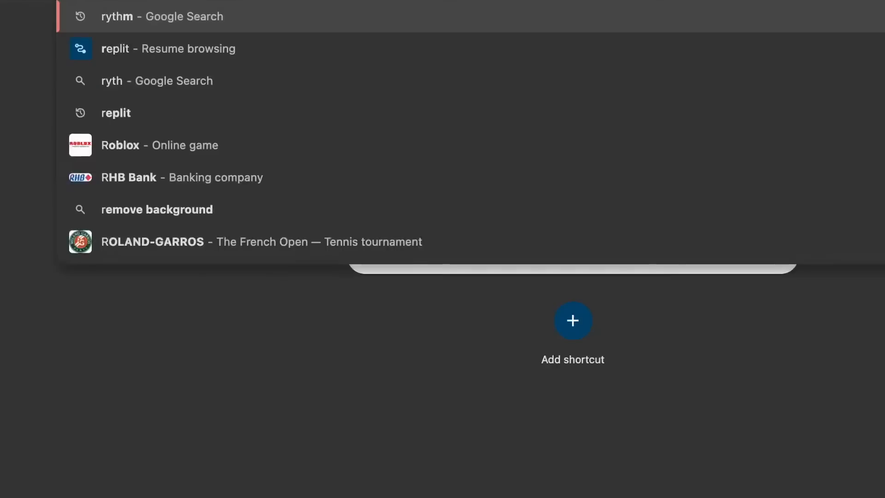
# Run the Google search for rythm to bring up the rythm.fm results.
pyautogui.press('Return')
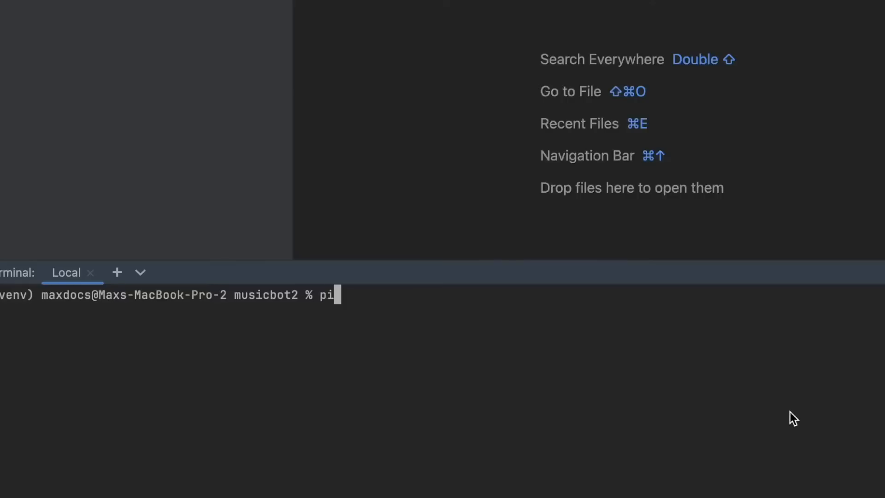
pyautogui.write('cl discord yt_dlp')
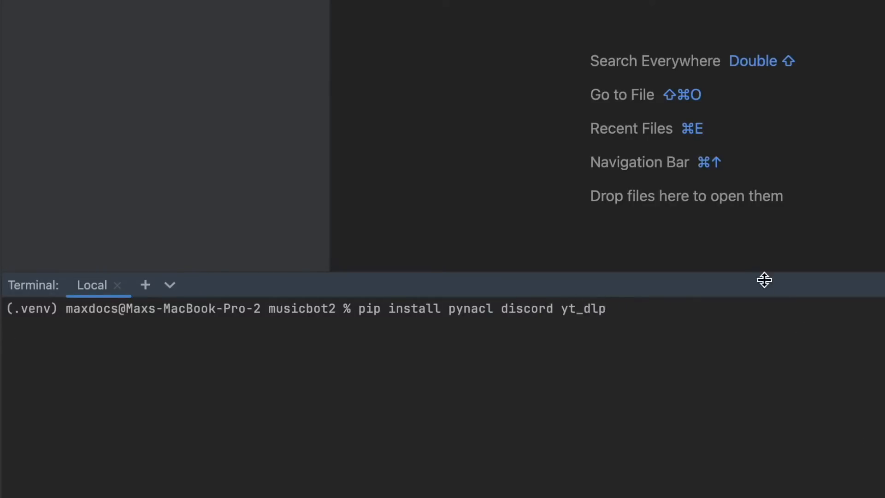
# Enlarge the terminal showing the pip install output and bring up the project folder's New menu.
pyautogui.moveTo(751, 272); pyautogui.dragTo(750, 257)
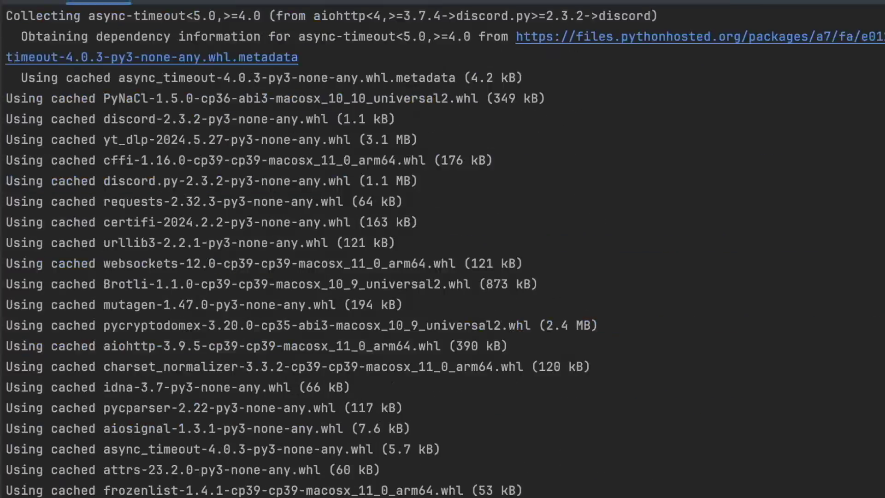
pyautogui.rightClick(105, 37)
# Create musicbotcode.py importing discord, commands, yt_dlp and asyncio.
pyautogui.click(281, 98)
pyautogui.write('musicbotcode')
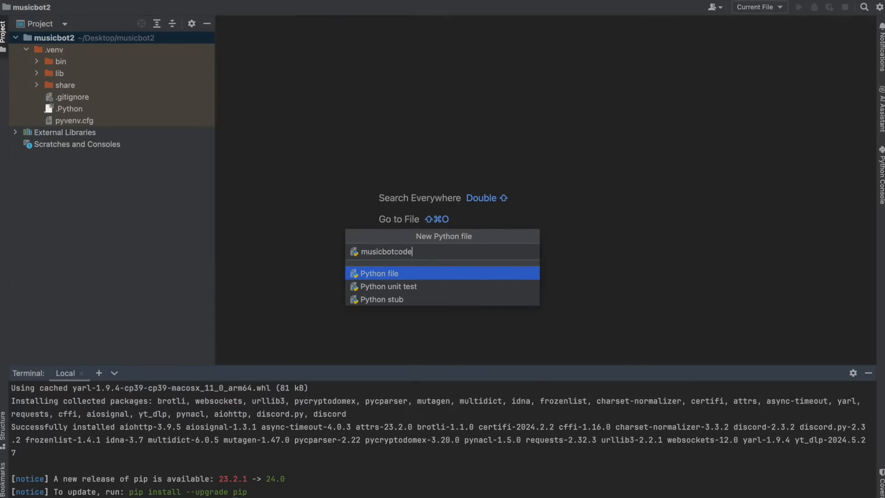
pyautogui.press('Return')
pyautogui.write('import discord')
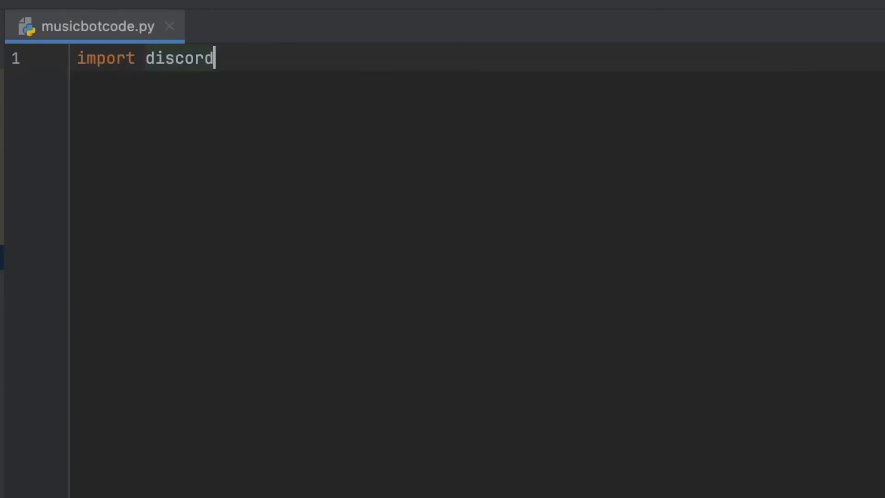
pyautogui.write(' from discord.ext i')
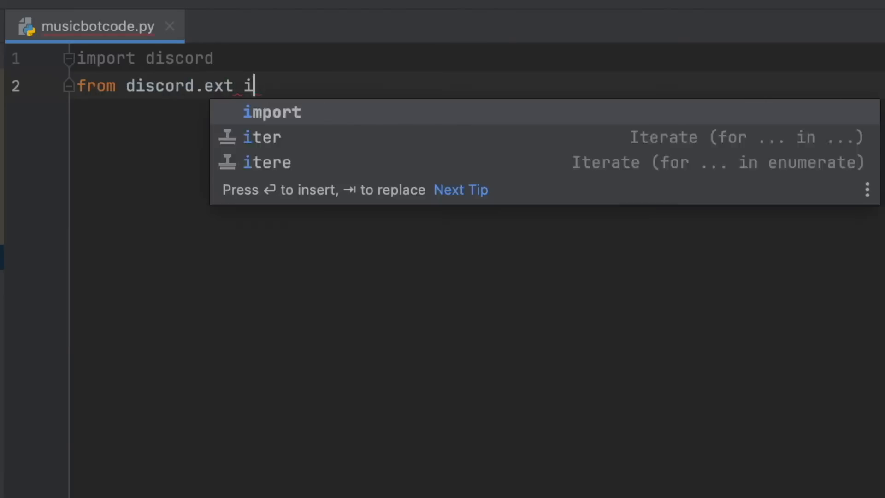
pyautogui.write('mport commands')
pyautogui.press('Return')
pyautogui.write('import ')
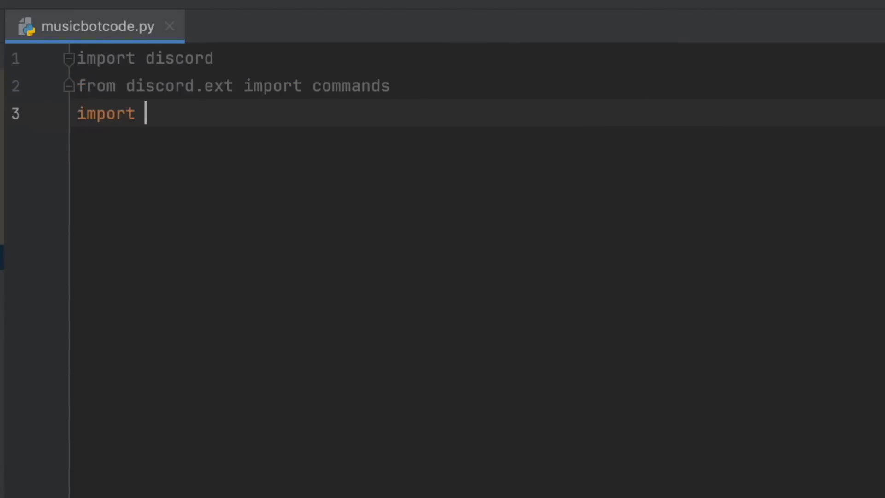
pyautogui.write('yt_dlp')
pyautogui.press('Return')
pyautogui.write('import a')
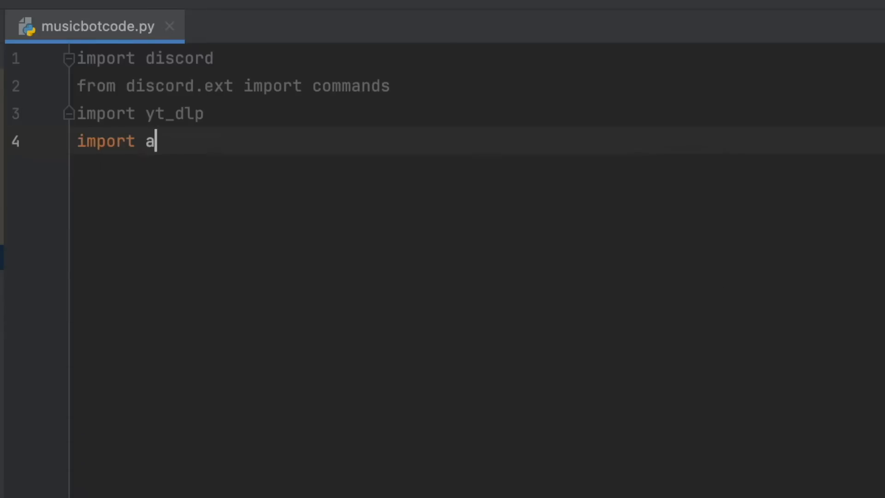
pyautogui.write('syncio  ')
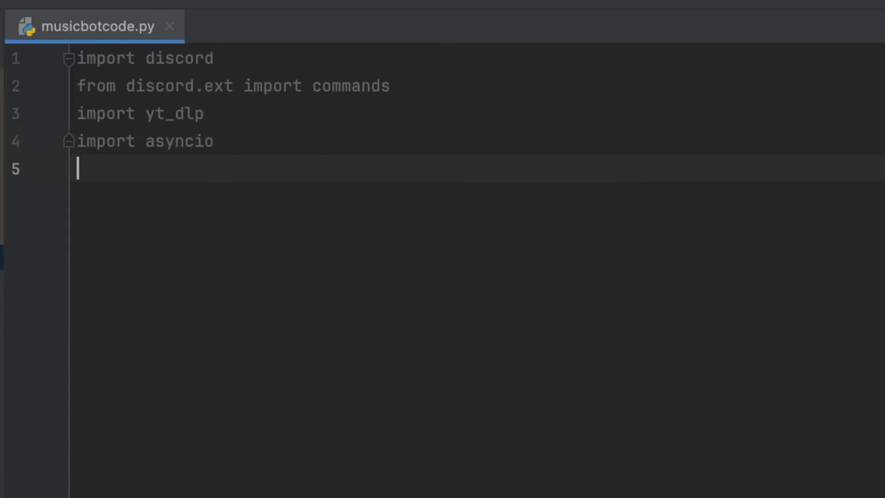
pyautogui.write('intents = d')
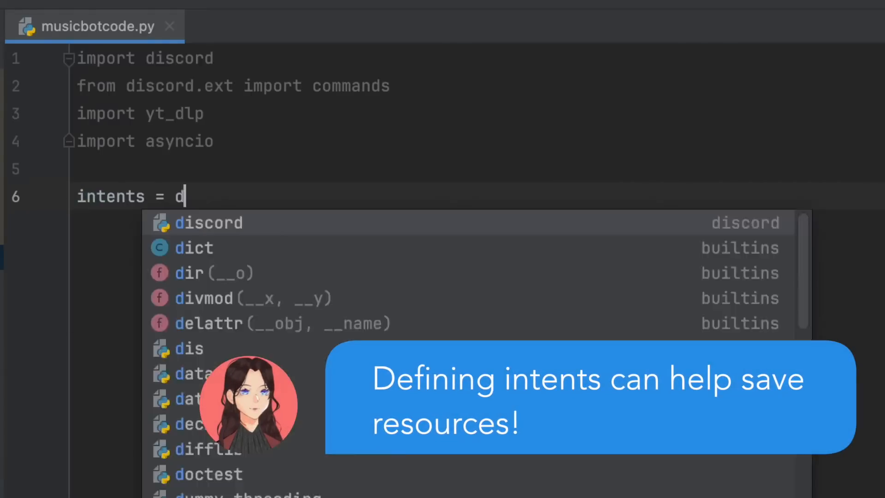
pyautogui.write('iscord.I')
# Define default Intents with message_content and voice_states set to True.
pyautogui.press('Return')
pyautogui.write('.d')
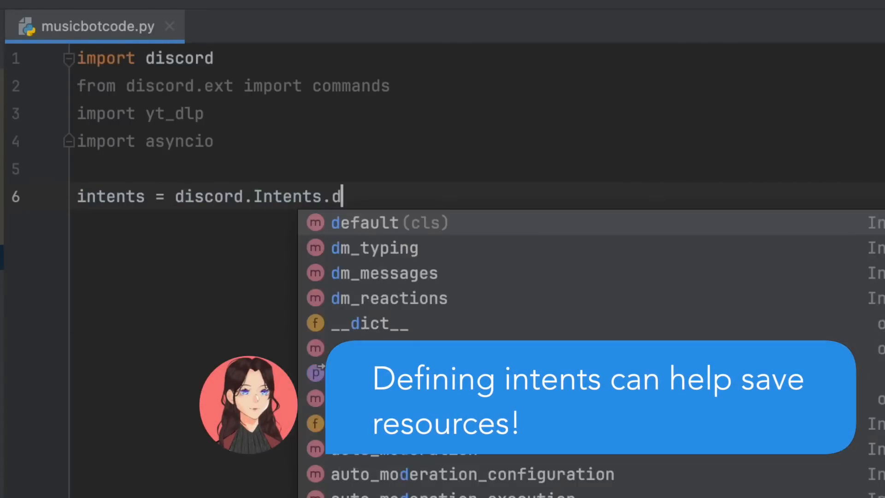
pyautogui.press('Return')
pyautogui.press('Return')
pyautogui.write('intents.mess')
pyautogui.press('Return')
pyautogui.write('=')
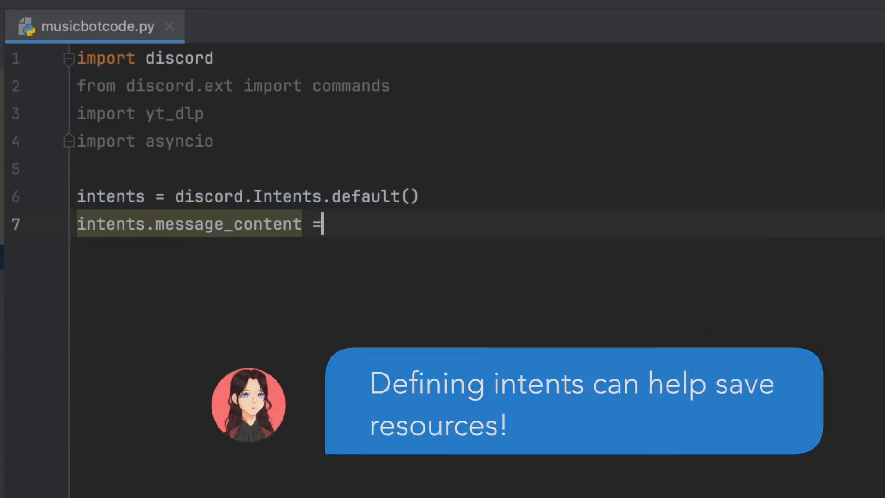
pyautogui.write(' True')
pyautogui.press('Return')
pyautogui.press('Return')
pyautogui.write('intents.voic')
pyautogui.press('Return')
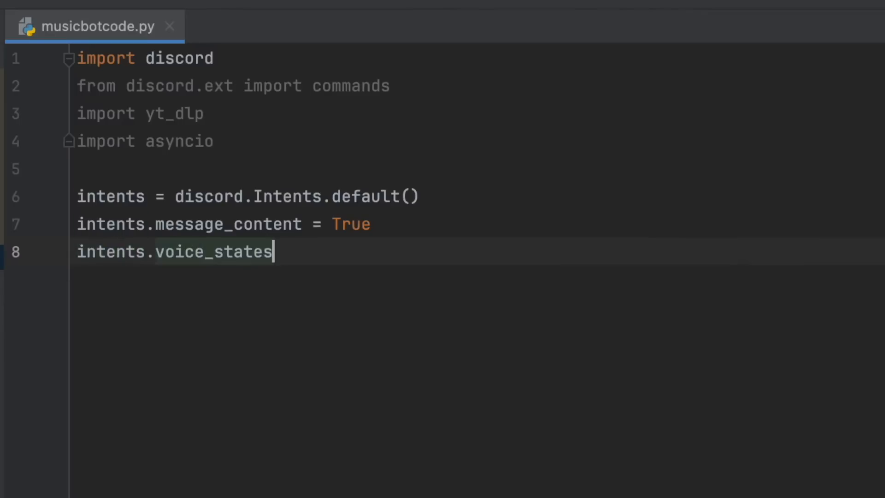
pyautogui.write(' = T')
pyautogui.press('Return')
pyautogui.press('Return')
pyautogui.press('Return')
pyautogui.write("FFMPEG_OPTIONS = {'options' : '-vn")
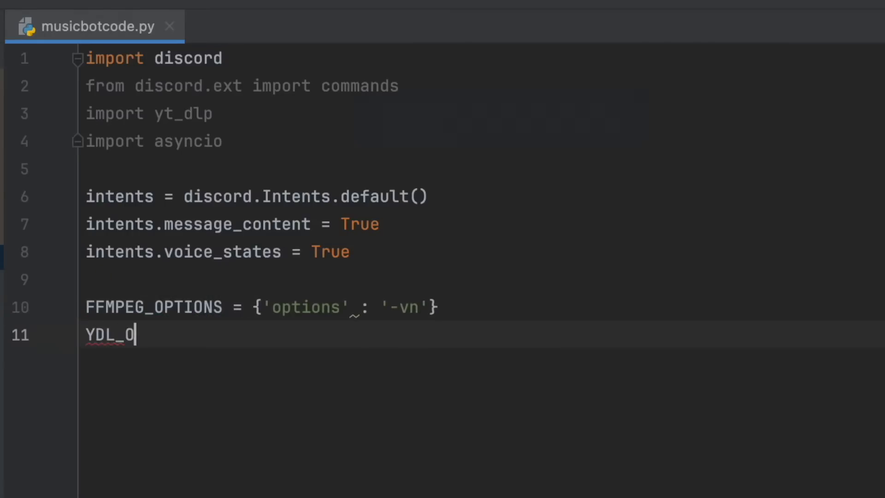
pyautogui.write("PTIONS = {'format' : 'bestaudio', 'noplaylist' : True")
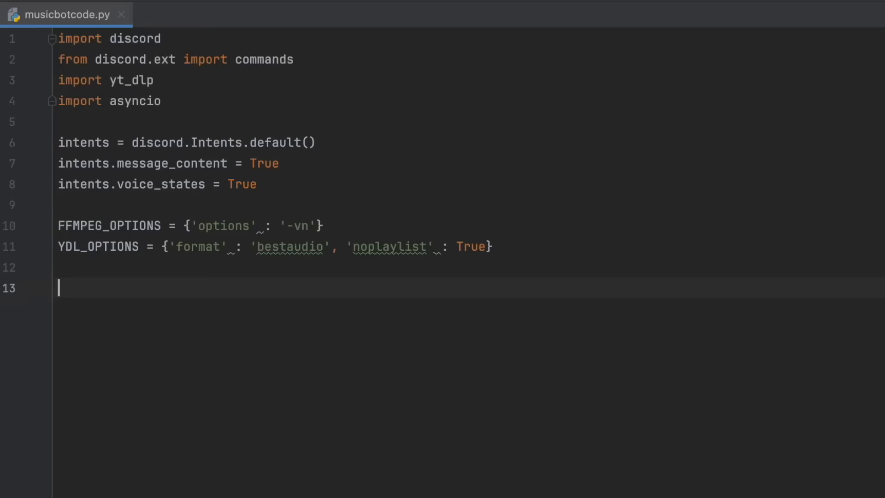
pyautogui.write('(commands.')
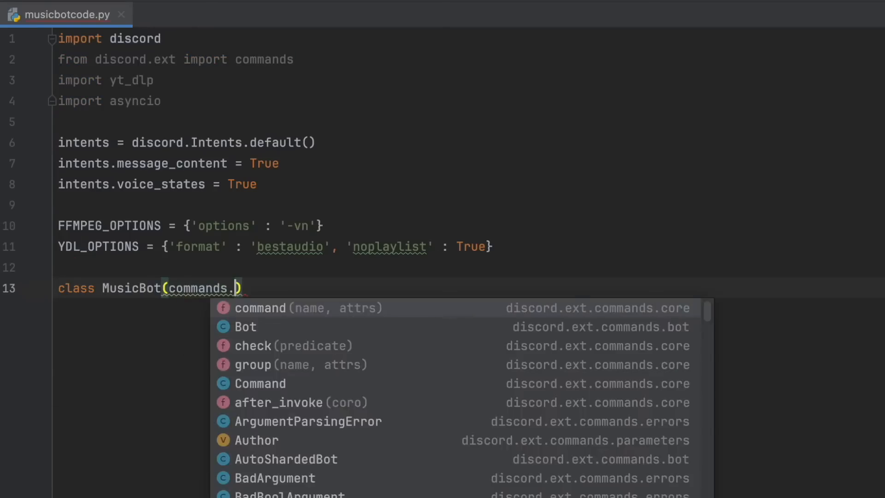
pyautogui.write('Cog):')
# Define MusicBot(commands.Cog) with __init__ storing self.client and an empty self.queue.
pyautogui.press('Return')
pyautogui.write('def __in')
pyautogui.press('Return')
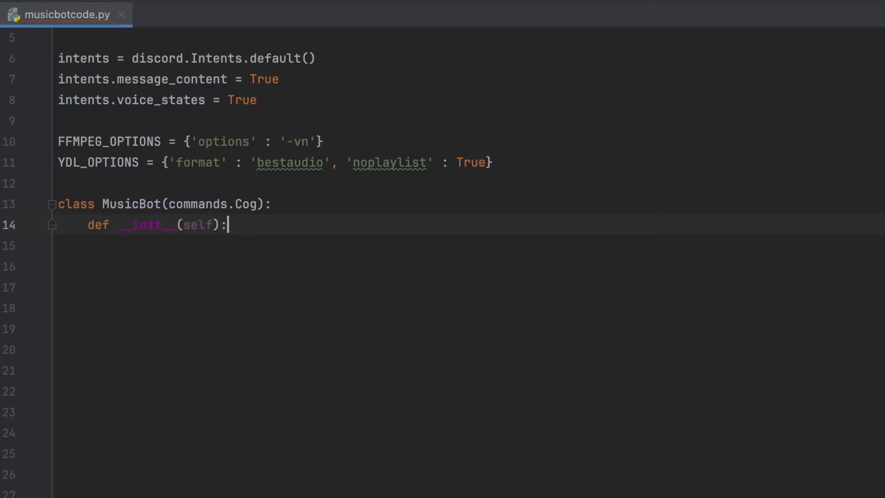
pyautogui.write(',')
pyautogui.press('Return')
pyautogui.write('self.')
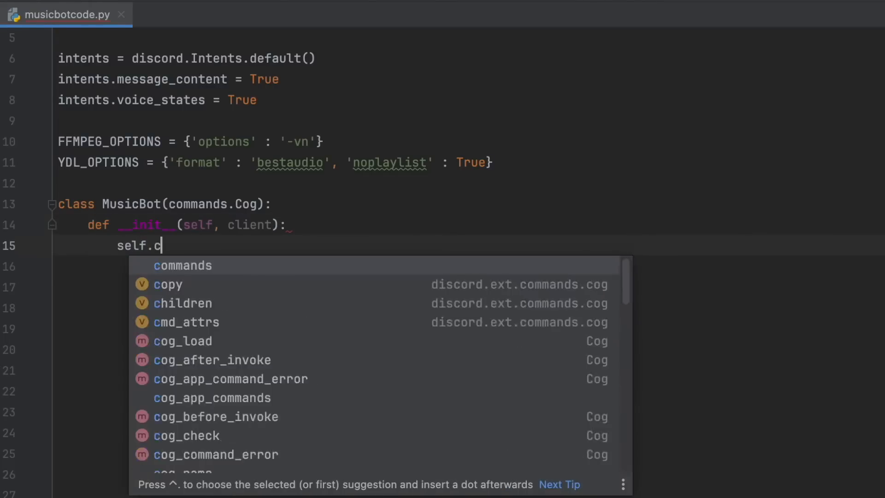
pyautogui.write('client = clie')
pyautogui.press('Return')
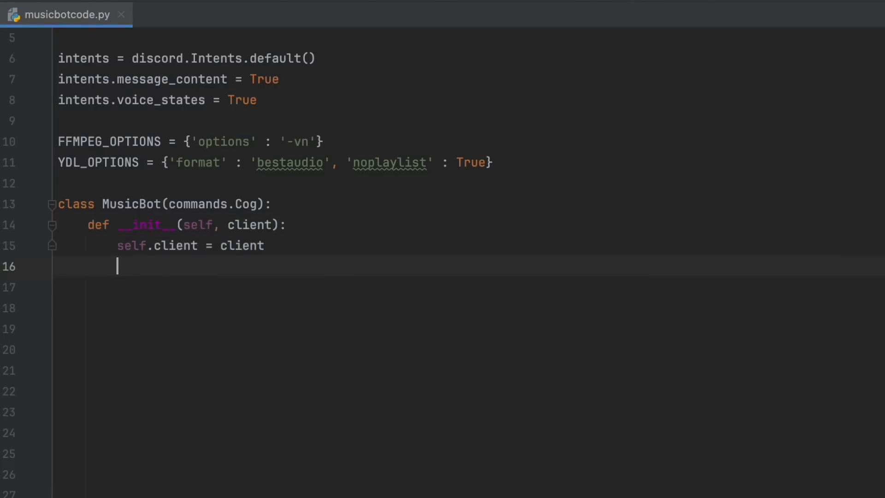
pyautogui.write('self.queue =')
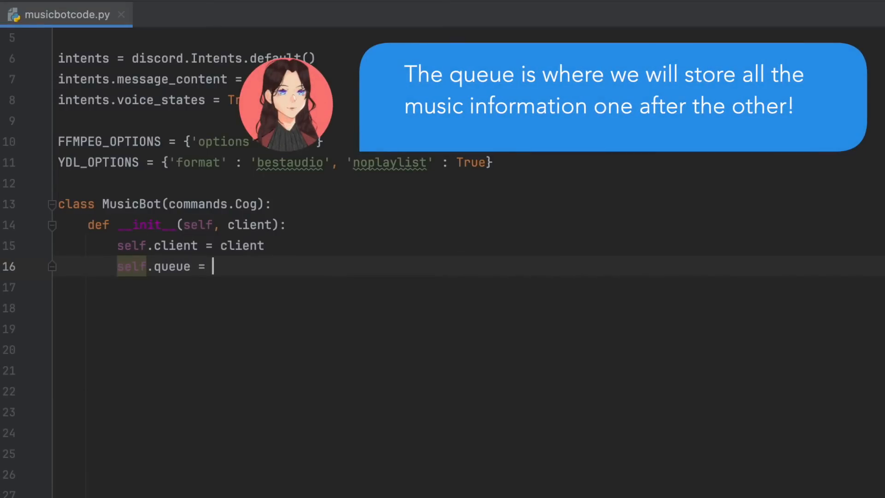
pyautogui.write('commands.command()')
# Start the play command: find the caller's voice channel and return if none.
pyautogui.press('Return')
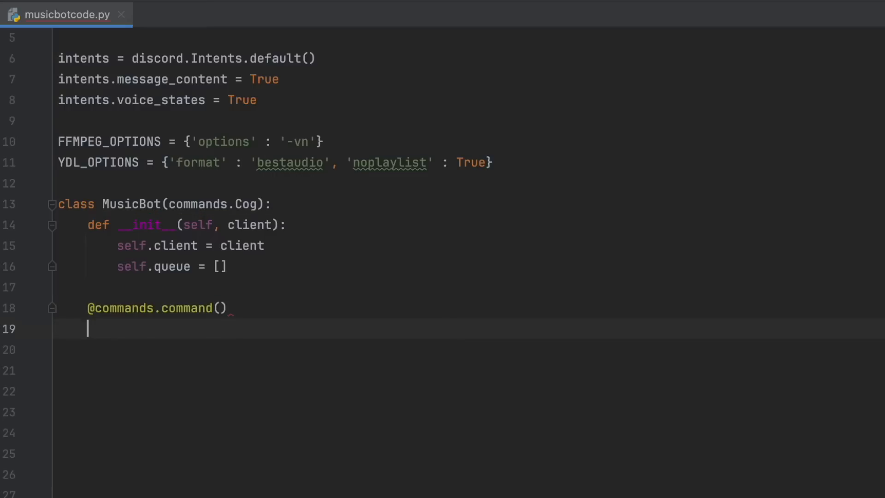
pyautogui.write('async def play(self')
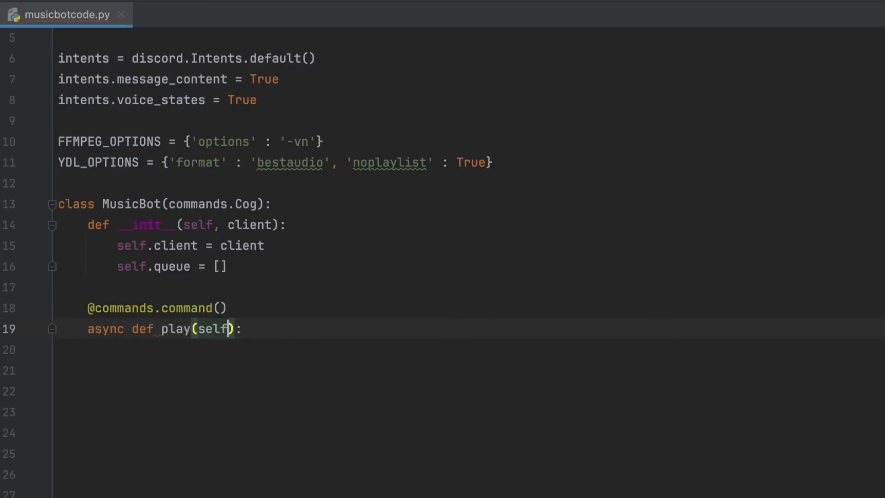
pyautogui.write(', ctx, *, search):         voice_cha')
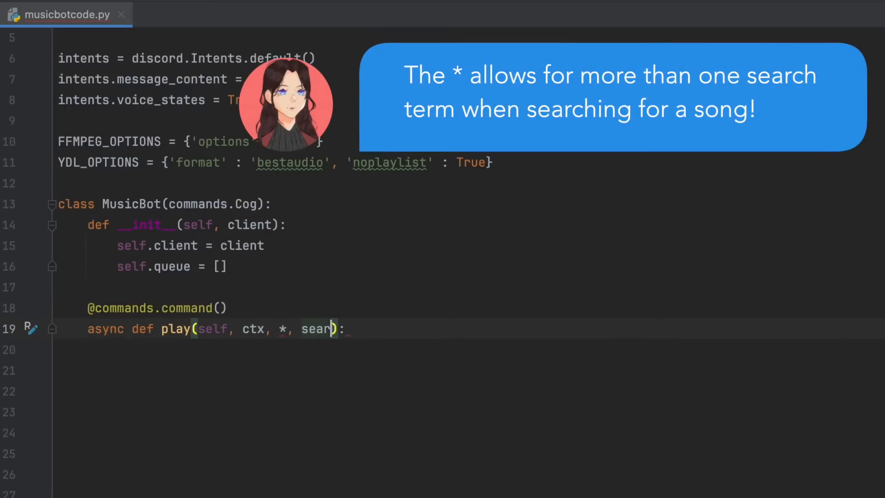
pyautogui.write('nnel = ct')
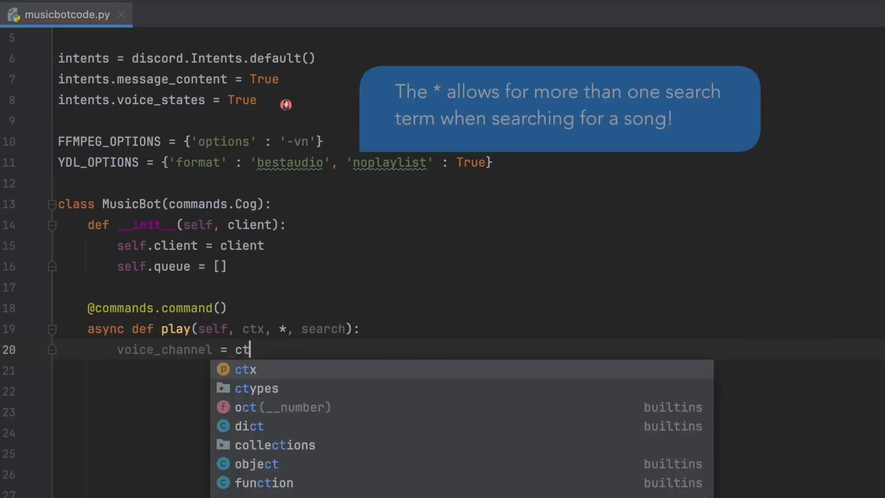
pyautogui.write('x.author.voice.channel if c')
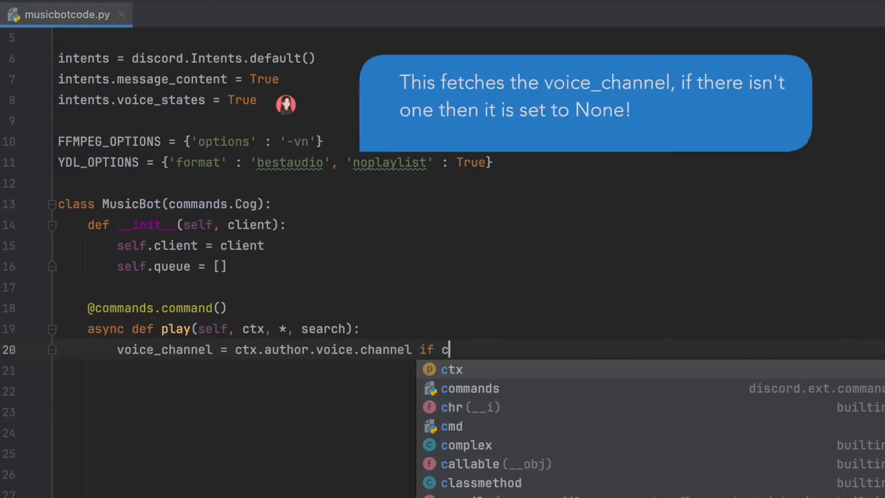
pyautogui.write('tx.author.voice el')
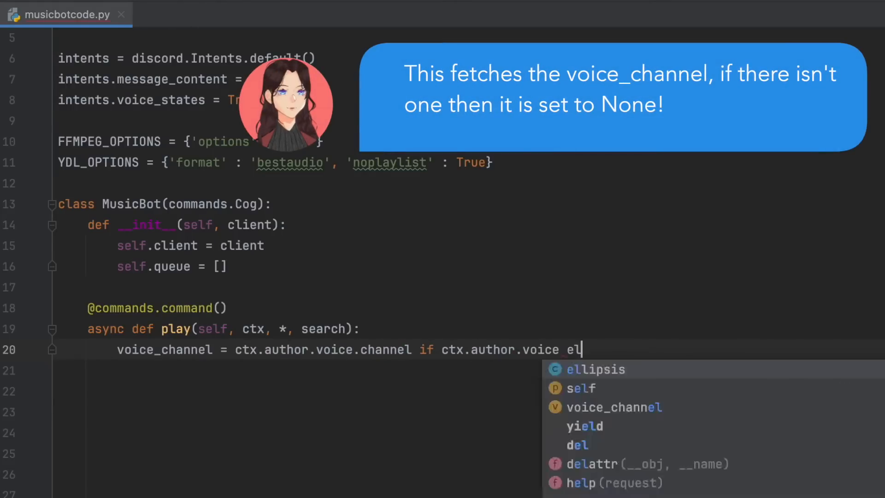
pyautogui.write('se None')
pyautogui.press('Return')
pyautogui.write('if not vo')
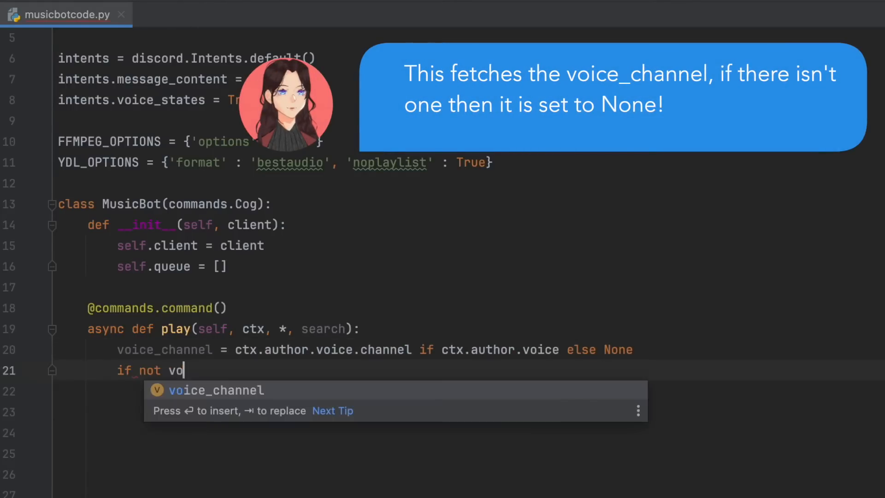
pyautogui.press('Return')
pyautogui.write(':')
pyautogui.press('Return')
pyautogui.write('return aw')
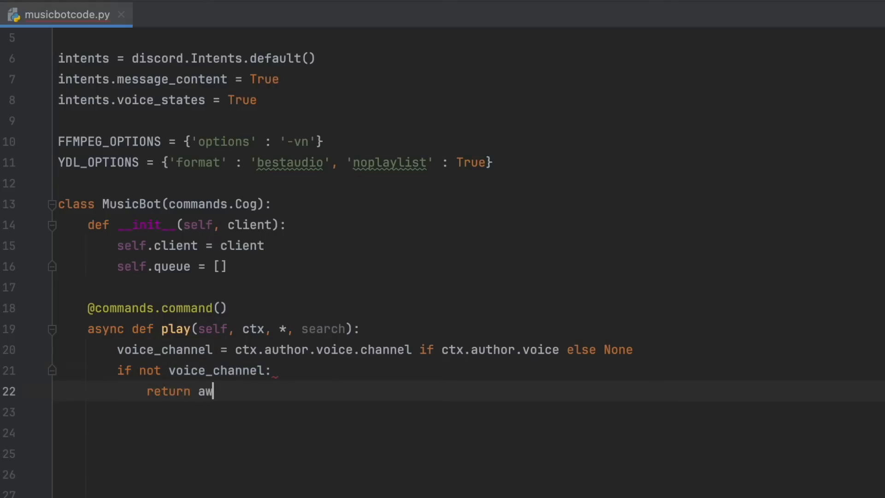
pyautogui.write('ait ctx.send("You\'re not in a voice channel!')
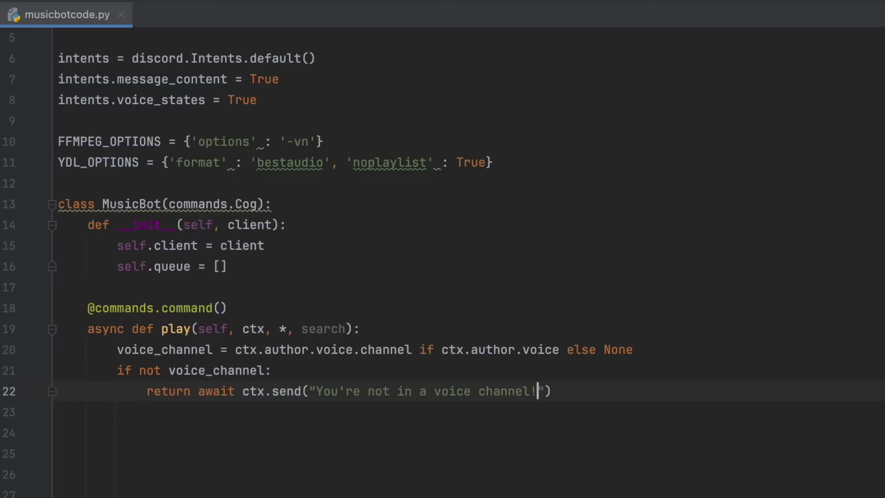
pyautogui.press('End')
pyautogui.press('Return')
pyautogui.write('if n')
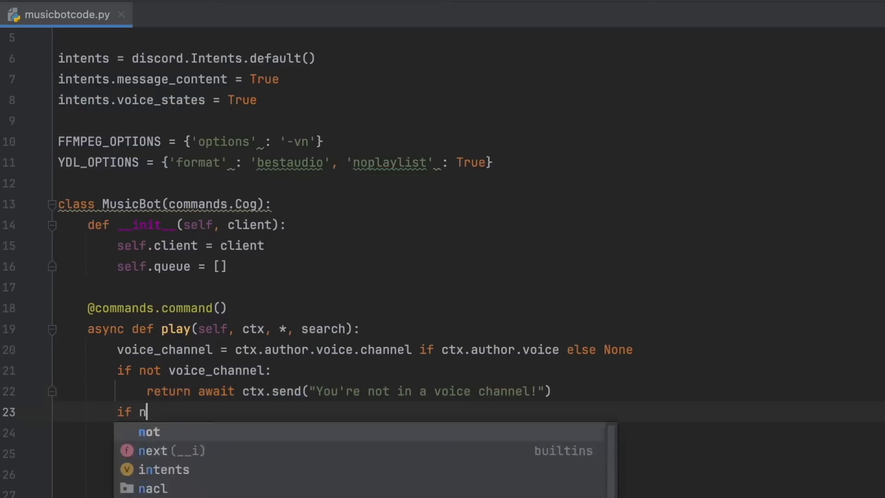
pyautogui.write('ot ctx.voice_client')
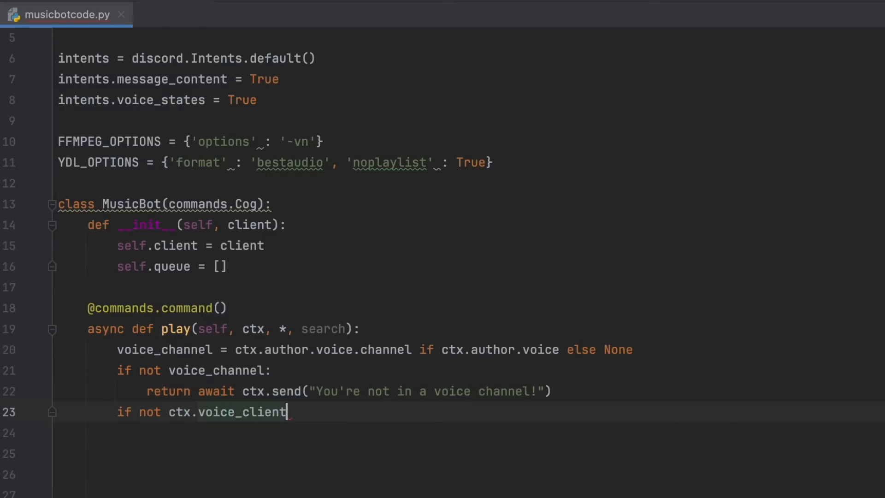
pyautogui.write(':')
# Connect to the caller's voice channel when the bot is not yet in one.
pyautogui.press('Return')
pyautogui.write('await voice')
pyautogui.press('Return')
pyautogui.write('.connect(')
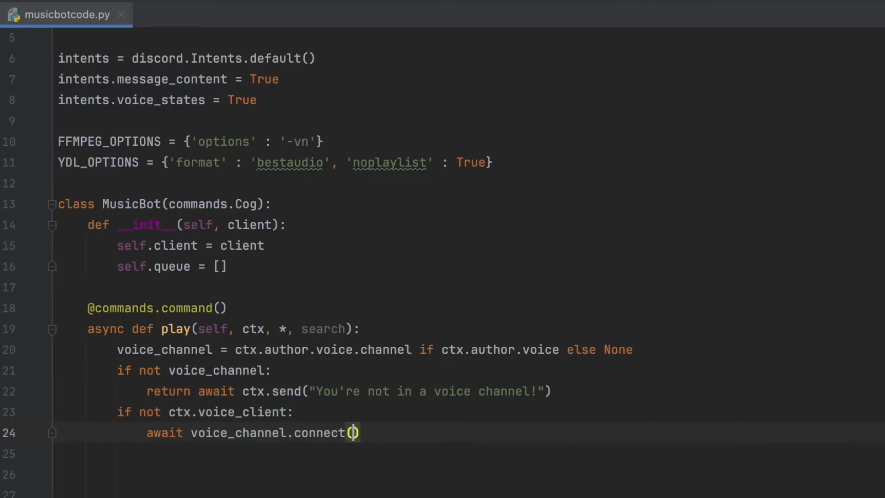
pyautogui.press('End')
pyautogui.press('Return')
pyautogui.press('Return')
pyautogui.press('BackSpace')
pyautogui.write('async with ctx.typing():     ')
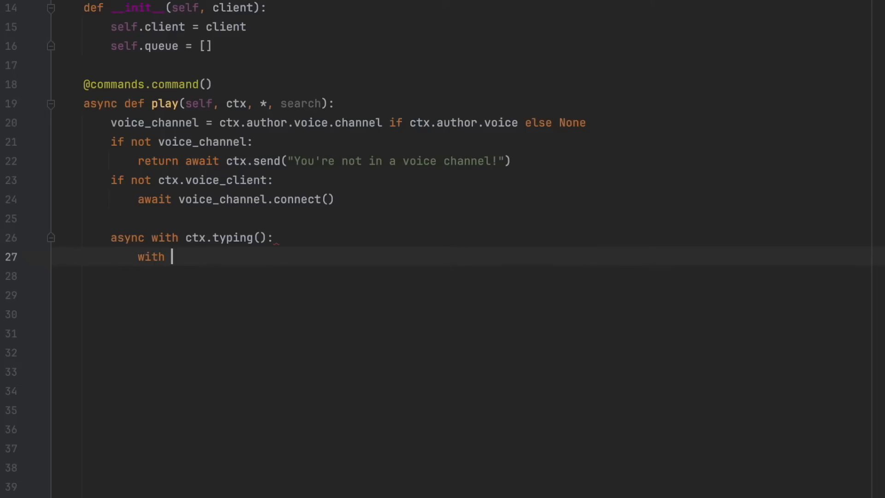
pyautogui.write('yt_dlp.Yo')
# Search YouTube via yt_dlp.YoutubeDL(YDL_OPTIONS).extract_info and take the first entry.
pyautogui.press('Return')
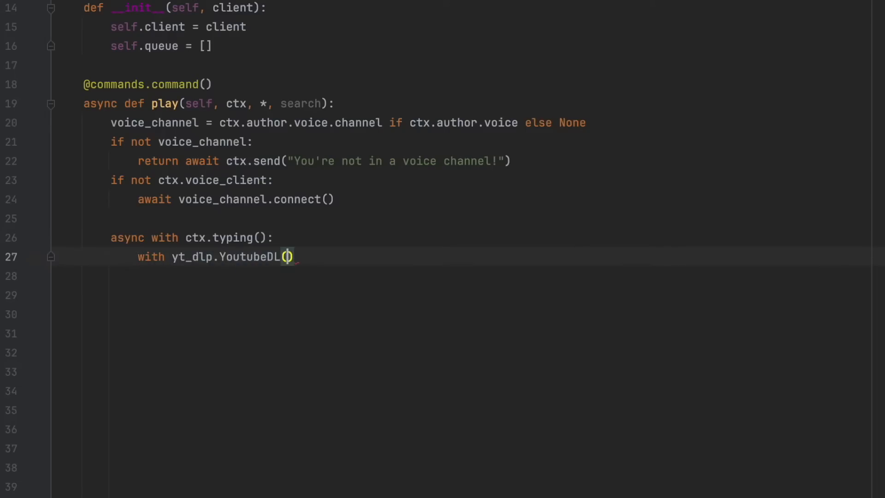
pyautogui.write('YDL')
pyautogui.press('Return')
pyautogui.write(') as ydl:')
pyautogui.press('Return')
pyautogui.write('info')
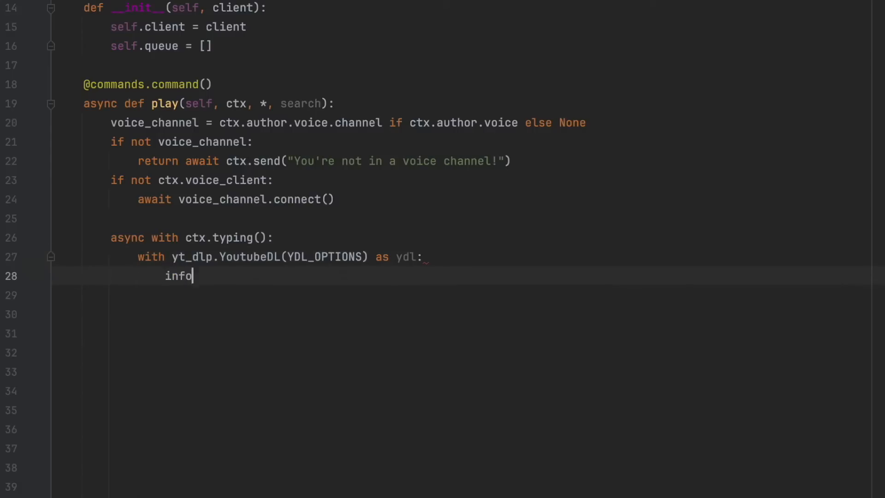
pyautogui.write(' = ydl.extr')
pyautogui.press('Return')
pyautogui.write('fo(f"ytsearch:{search}", d')
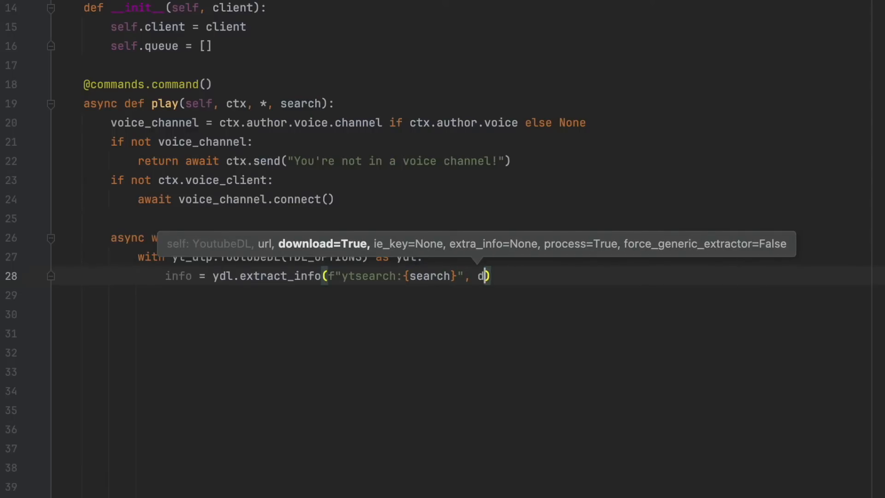
pyautogui.write('=F')
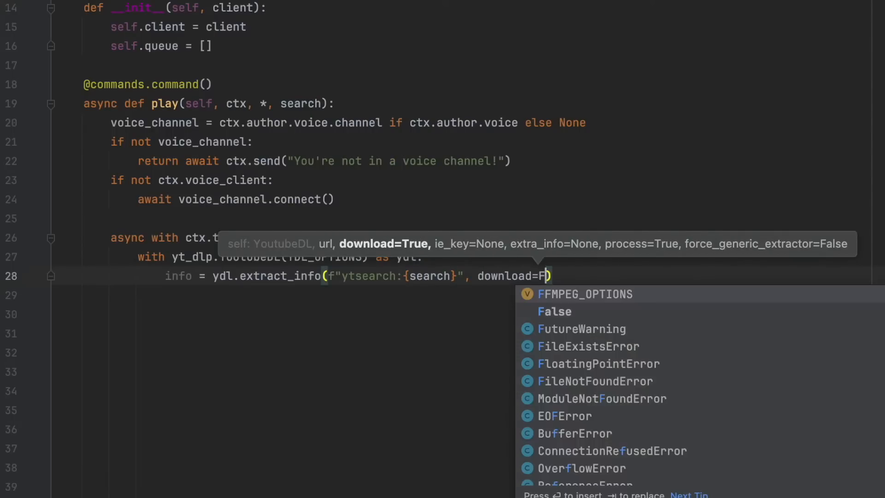
pyautogui.write('alse)')
pyautogui.press('Return')
pyautogui.write("if 'entries")
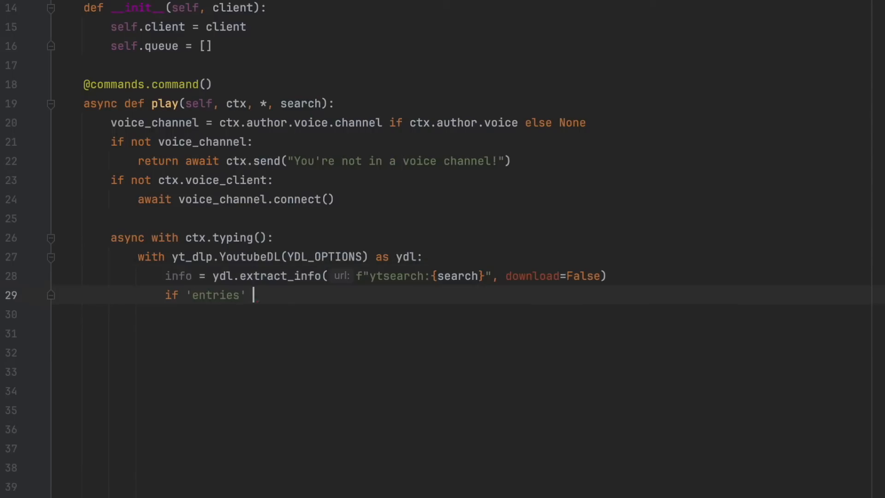
pyautogui.write('in info:')
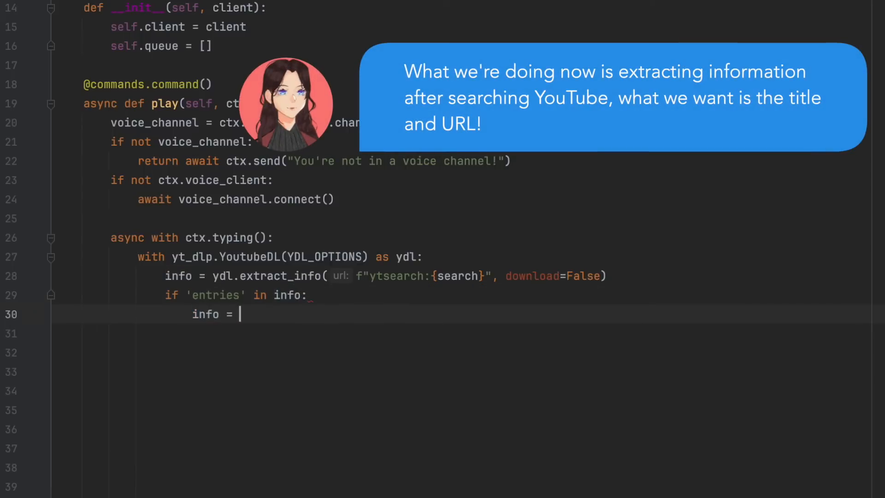
pyautogui.write("info['entries")
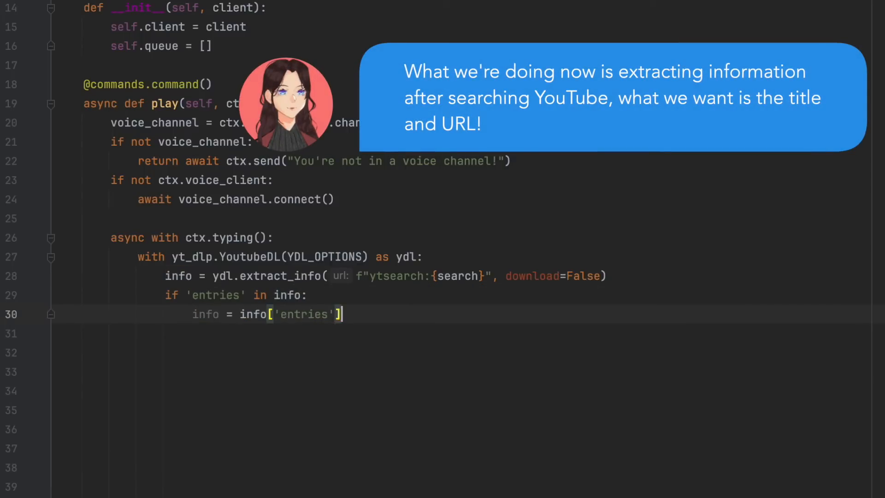
pyautogui.write('0]')
pyautogui.press('Return')
pyautogui.press('BackSpace')
pyautogui.write("url = info['url")
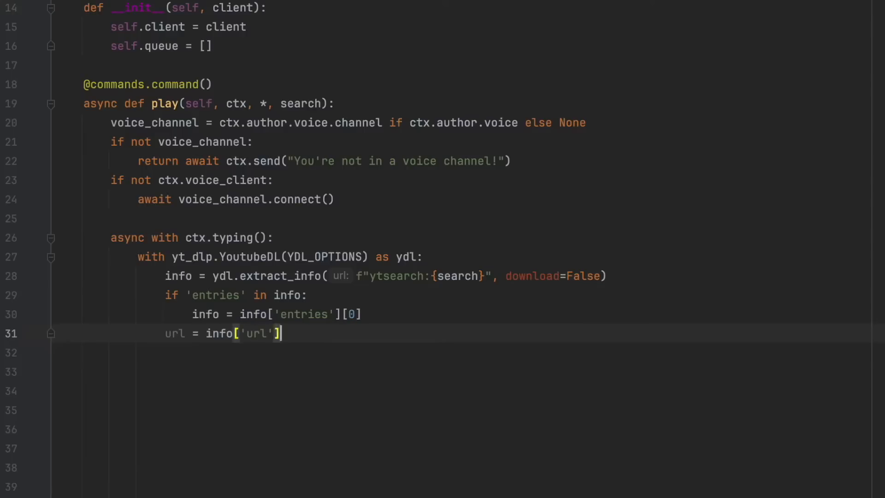
# Store url and title, append them to the queue and send an added-to-queue message.
pyautogui.press('Return')
pyautogui.write("title = info['title")
pyautogui.press('Return')
pyautogui.write('self.')
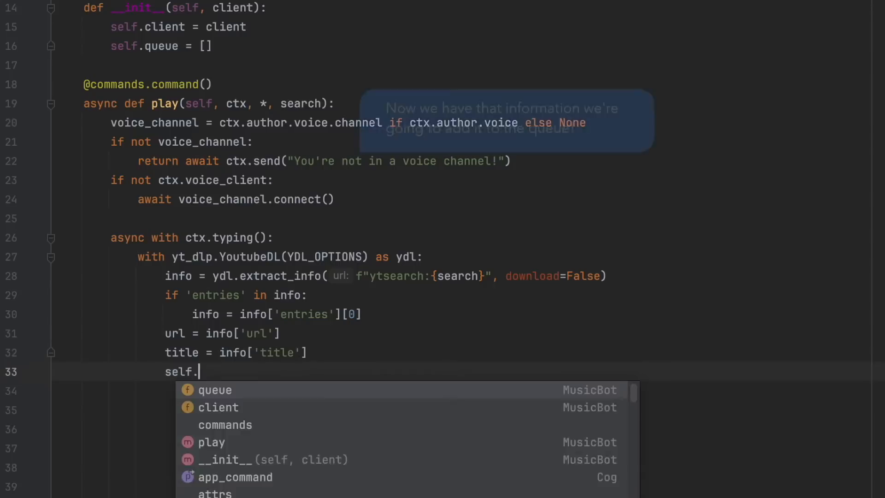
pyautogui.write('queue.append((url, title')
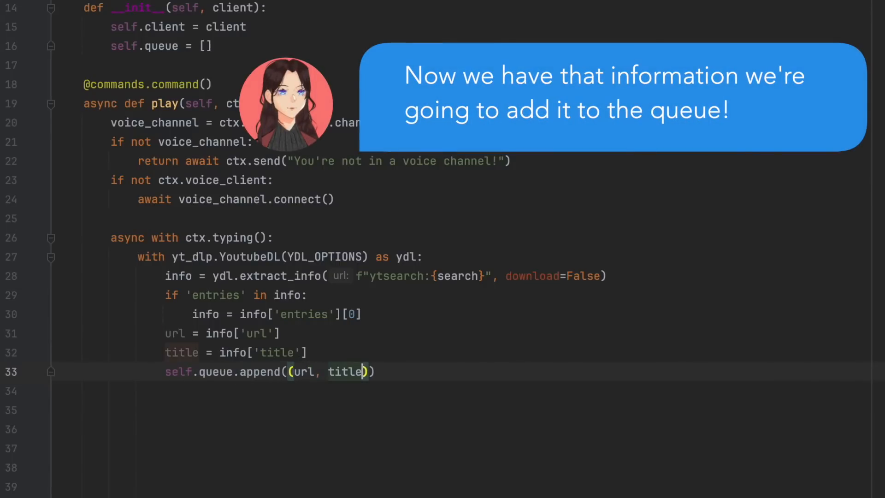
pyautogui.press('Return')
pyautogui.write("await ctx.send(f'A")
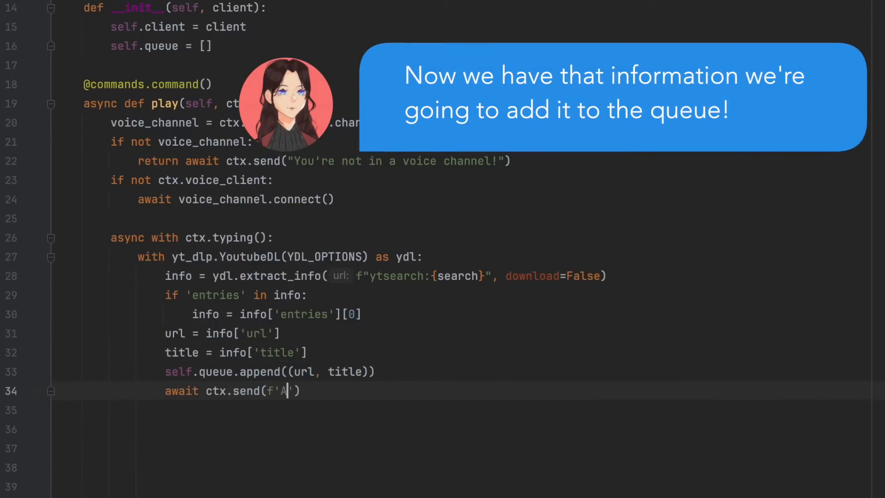
pyautogui.write('dded to queue')
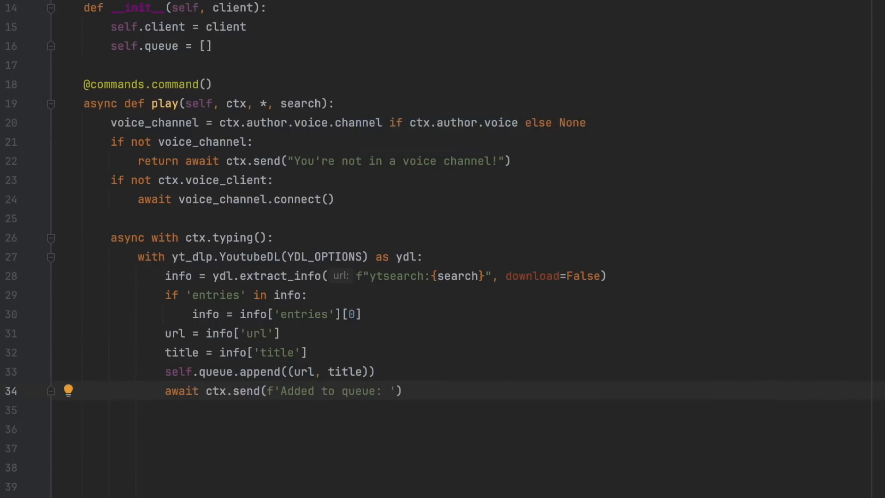
pyautogui.write(': **{title}**')
# Call self.play_next(ctx) when the voice client is not playing.
pyautogui.press('Return')
pyautogui.write('if not ctx.vo')
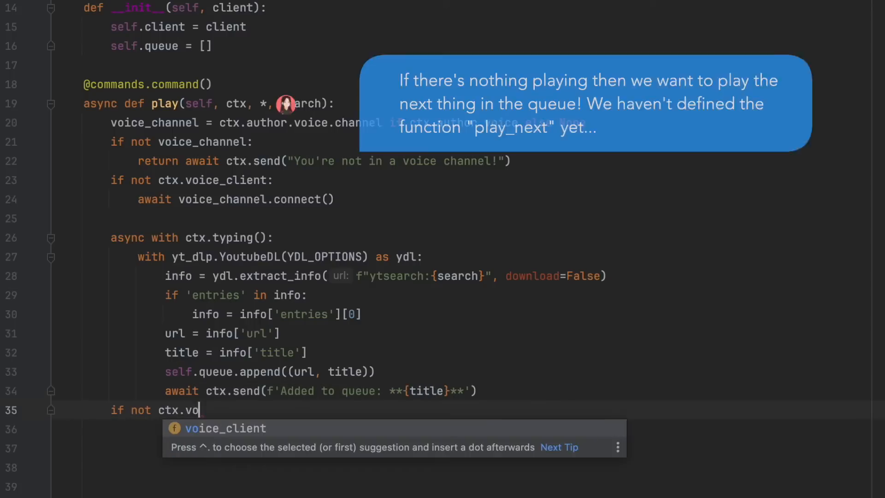
pyautogui.write('ice_client.is_playing():')
pyautogui.press('Return')
pyautogui.write('await self.play_next(ctx')
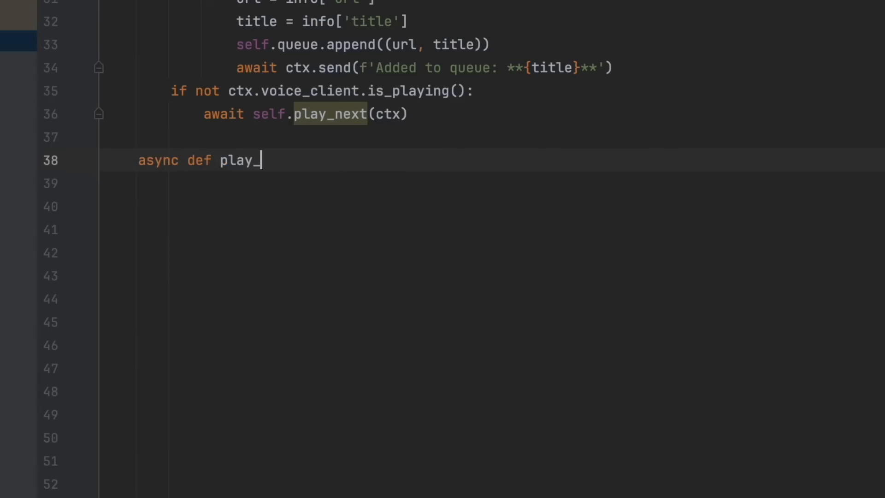
pyautogui.write('(self, ctx):')
# In play_next, pop the next queued song and build an FFmpegOpusAudio.from_probe source with FFMPEG_OPTIONS.
pyautogui.press('Return')
pyautogui.write('if sel')
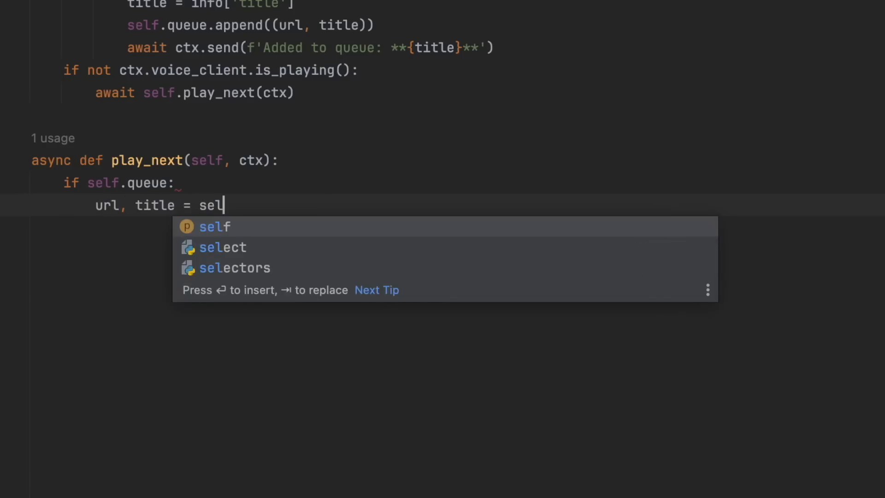
pyautogui.write('f.queue.pop')
pyautogui.press('Return')
pyautogui.write('0)')
pyautogui.press('Return')
pyautogui.write('sou')
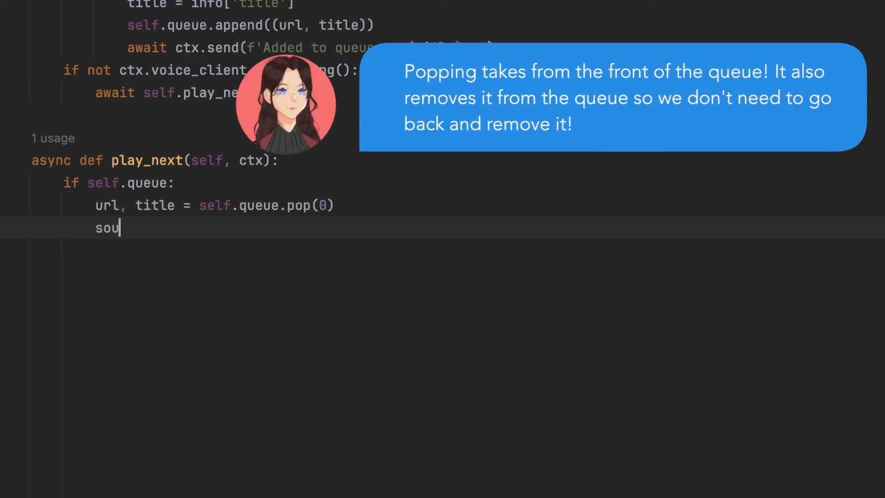
pyautogui.write('rce = await ')
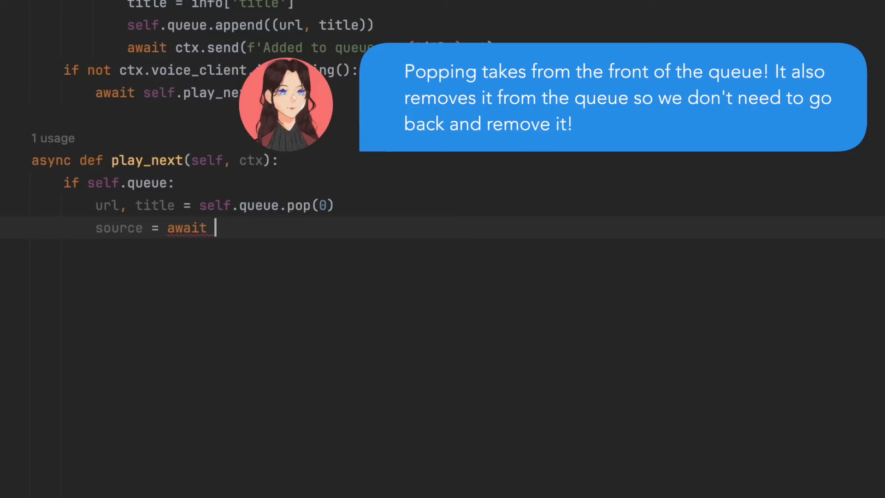
pyautogui.write('discord.FFM')
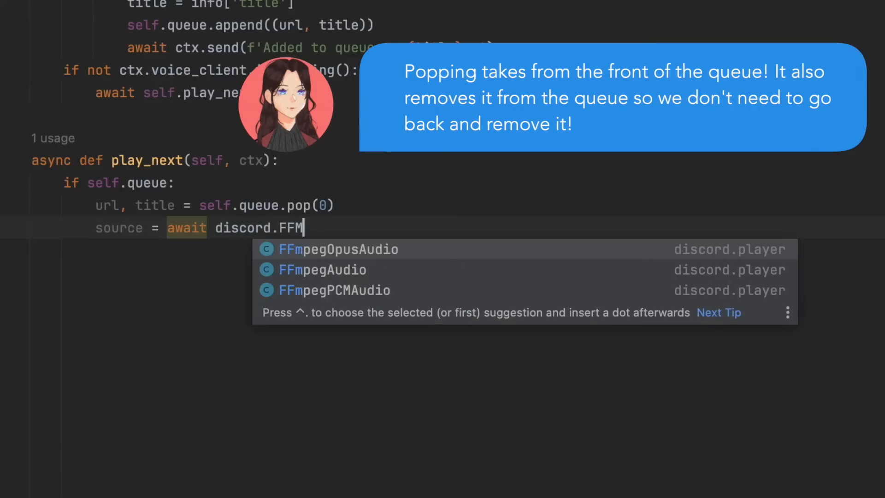
pyautogui.press('Return')
pyautogui.write('.from')
pyautogui.press('Return')
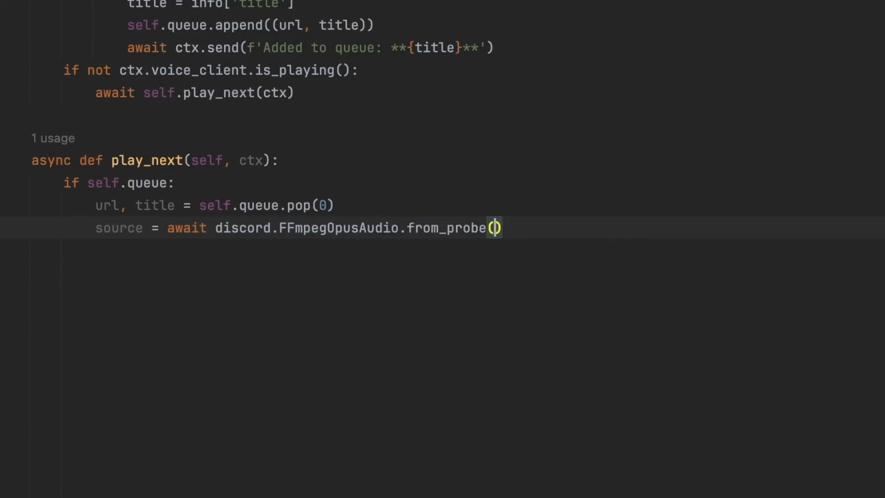
pyautogui.write('url, **FFM')
pyautogui.press('Return')
pyautogui.hotkey('shift', 'Return')
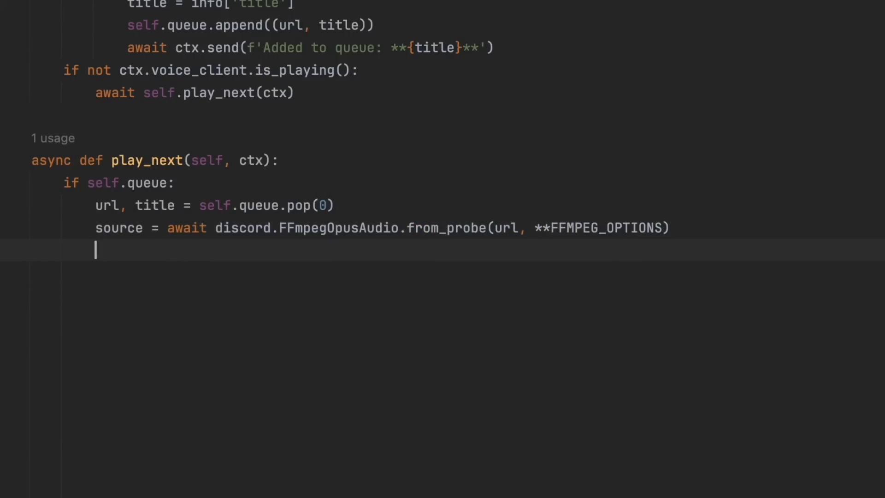
pyautogui.write('ctx.voice')
# Play the source with an after lambda chaining play_next and send a Now playing message.
pyautogui.press('Return')
pyautogui.write('.p')
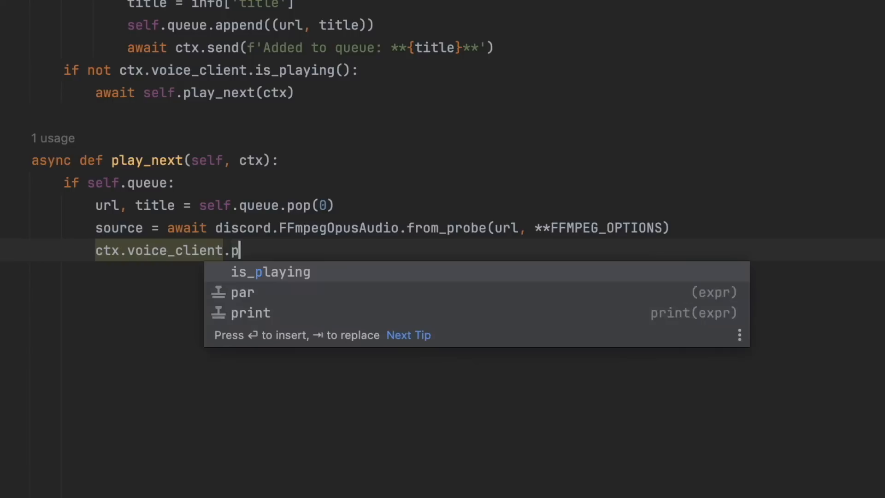
pyautogui.write('lay')
pyautogui.press('Return')
pyautogui.write('sour')
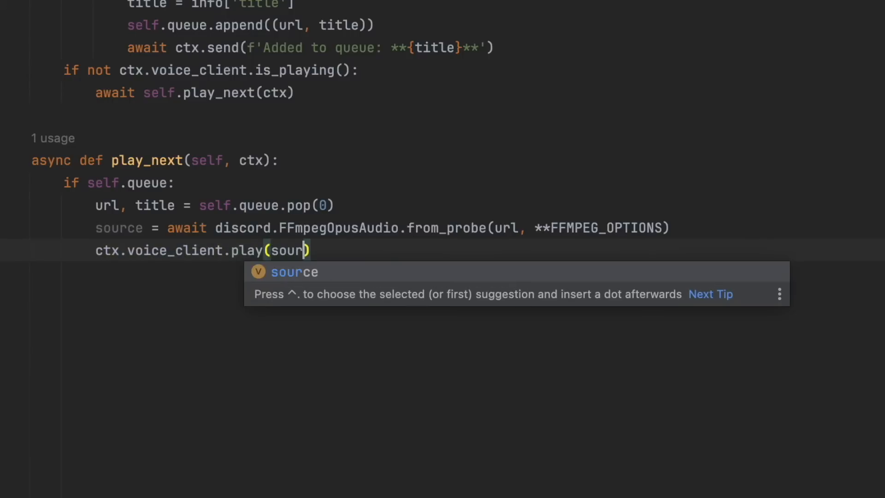
pyautogui.press('Return')
pyautogui.write(', after=lambda _')
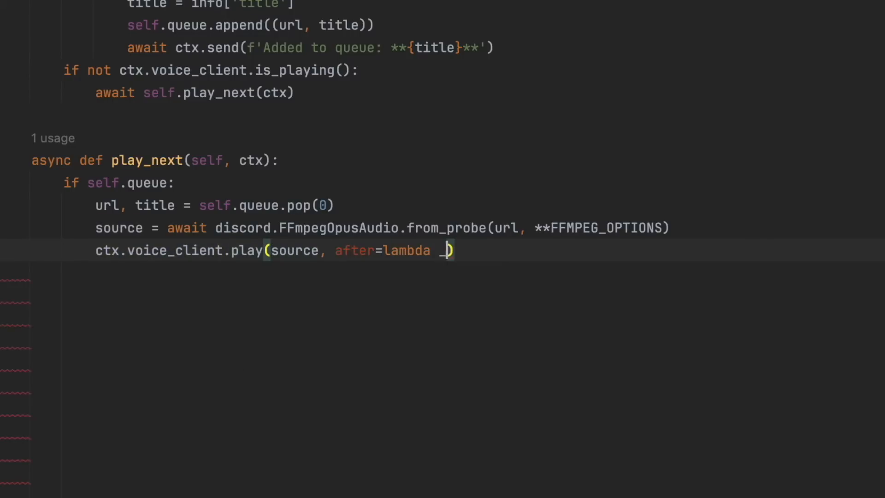
pyautogui.write(':self.cli')
pyautogui.press('Return')
pyautogui.write('.loop')
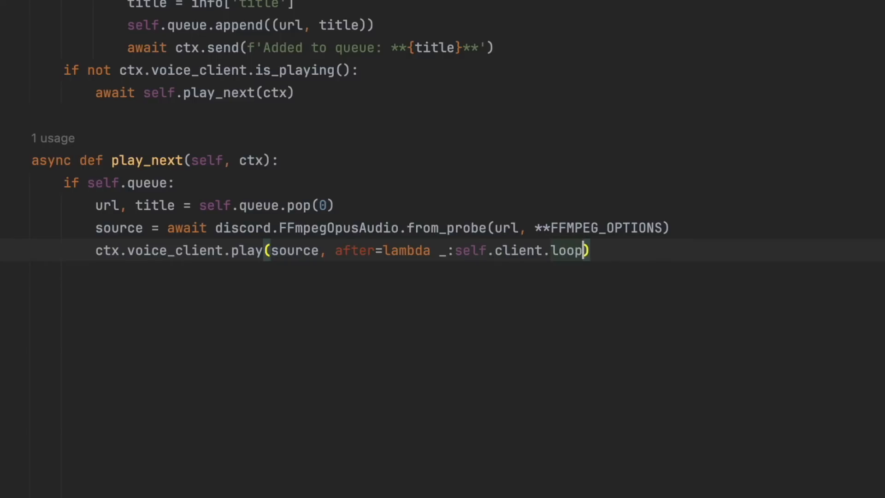
pyautogui.write('.create_task(se')
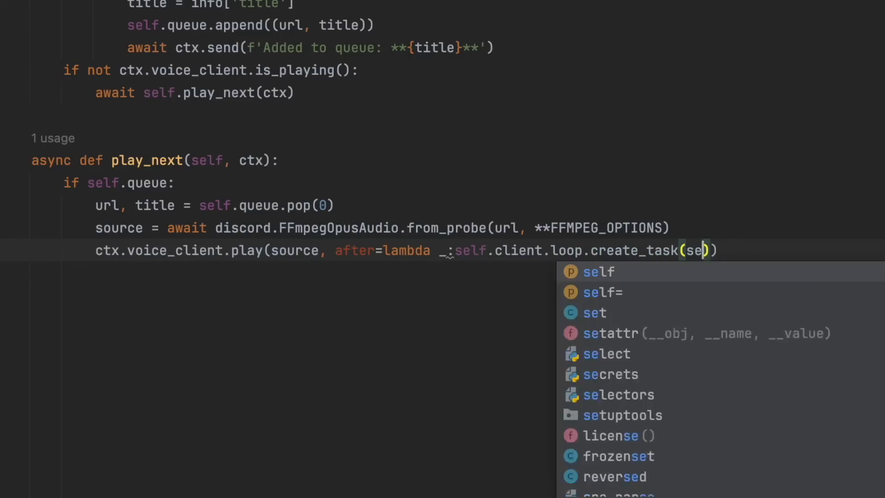
pyautogui.write('lf.play_next(ctx')
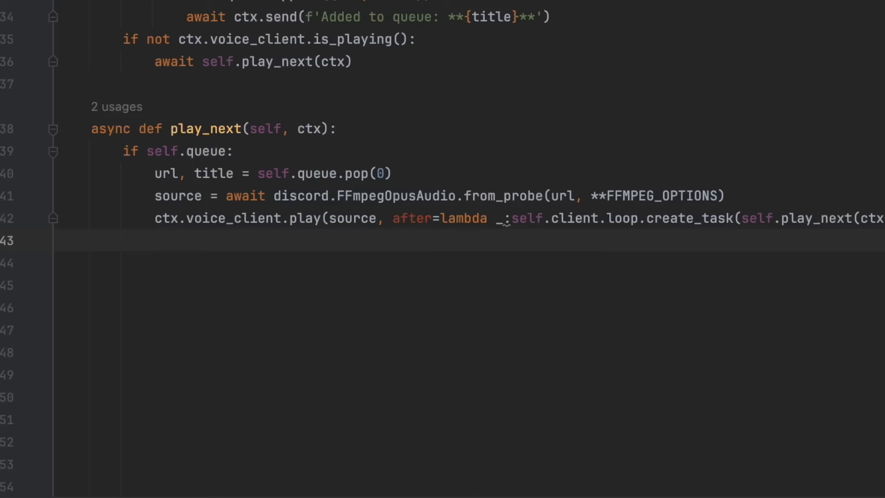
pyautogui.write("await ctx.send(f'N")
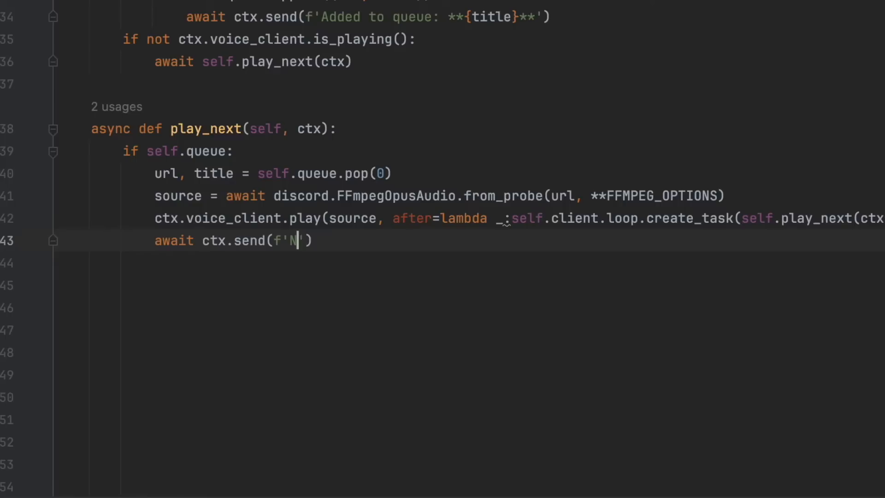
pyautogui.write('itle')
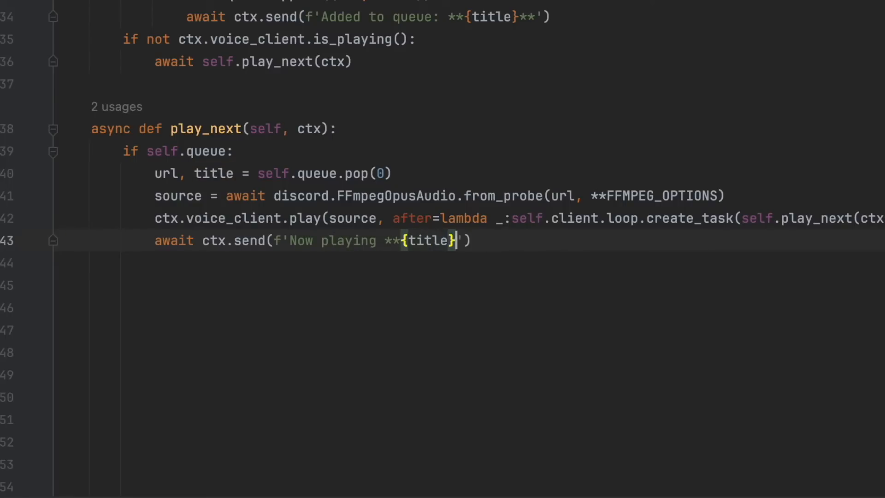
pyautogui.write('*')
pyautogui.press('Return')
# Add an elif branch that reports the queue is empty when nothing is playing.
pyautogui.press('BackSpace')
pyautogui.write('elif not ctx.')
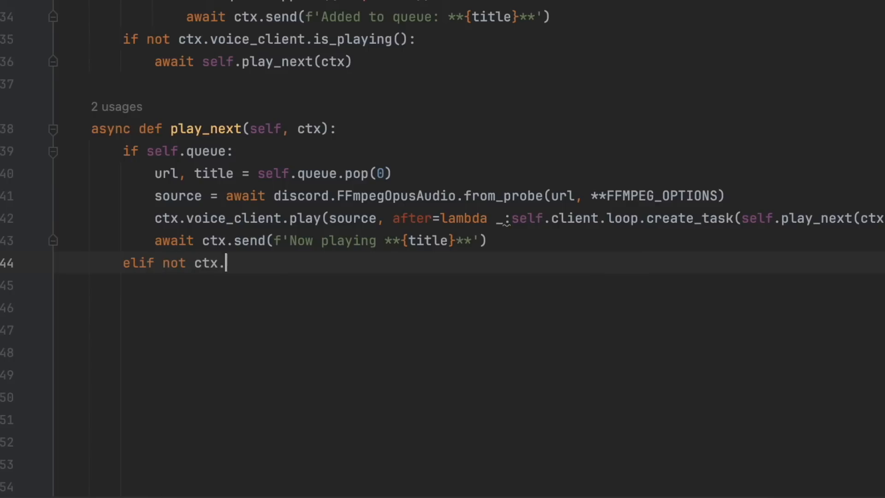
pyautogui.write('voice')
pyautogui.press('Return')
pyautogui.write('.is_playing()')
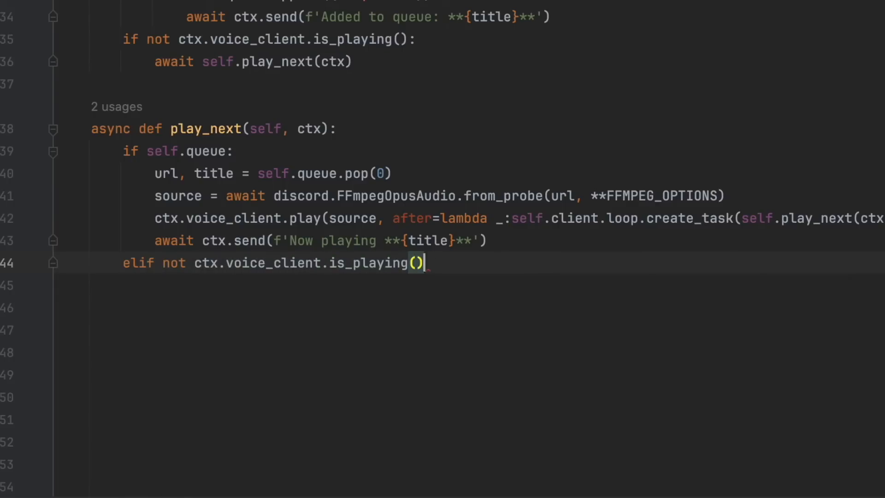
pyautogui.write(':')
pyautogui.press('Return')
pyautogui.write('await ctx.s')
pyautogui.press('Return')
pyautogui.write('"queue is empty!')
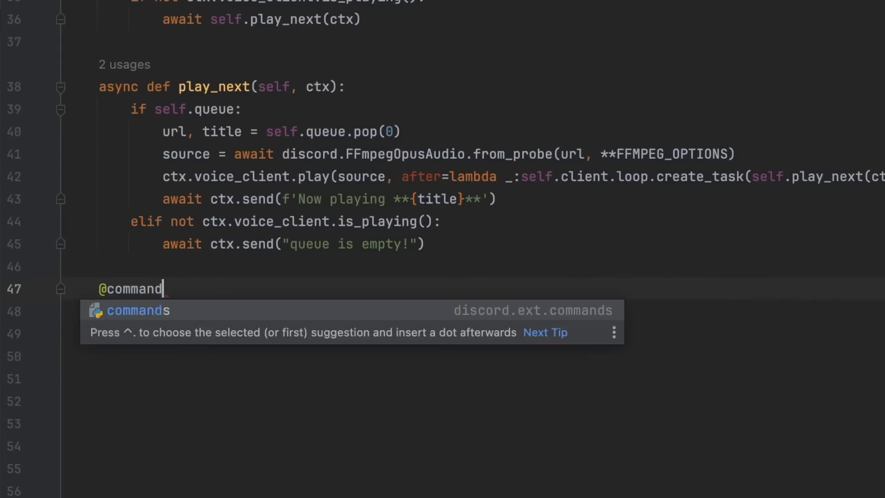
pyautogui.write('s.com')
# Add a skip command that stops the voice client when playing and sends Skipped.
pyautogui.press('Return')
pyautogui.press('Return')
pyautogui.write('async def skip(self, ')
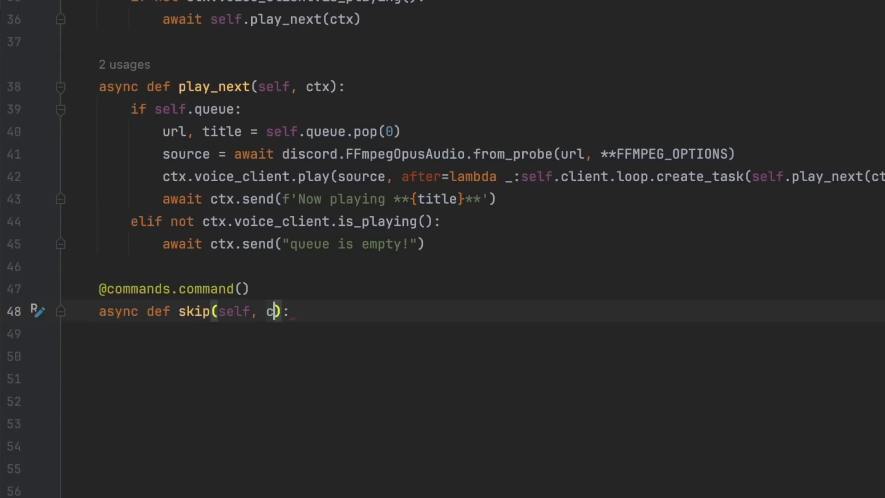
pyautogui.write('ctx):     if ctx.voice')
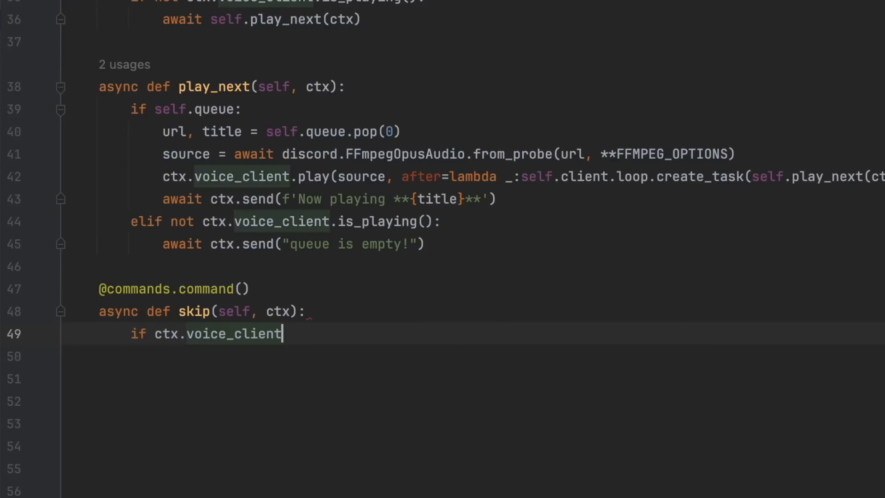
pyautogui.write('and ctx.voice_client.is_playing()')
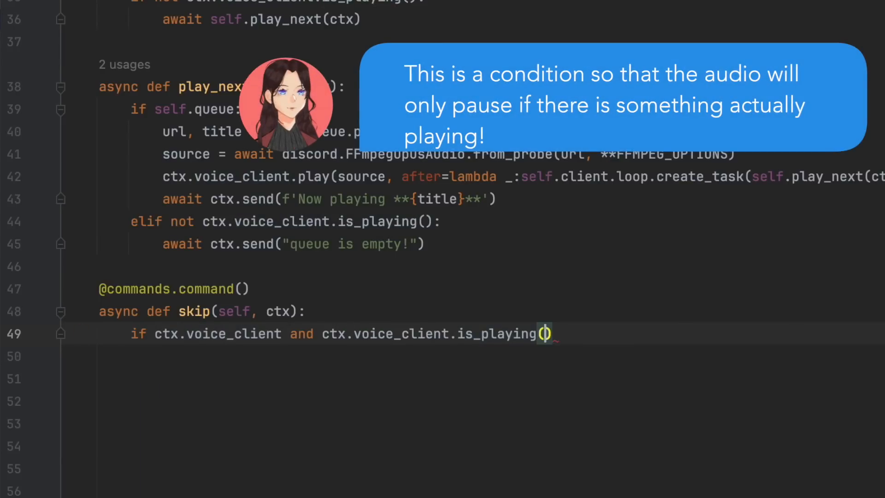
pyautogui.write(':')
pyautogui.press('Return')
pyautogui.write('ctx.voice')
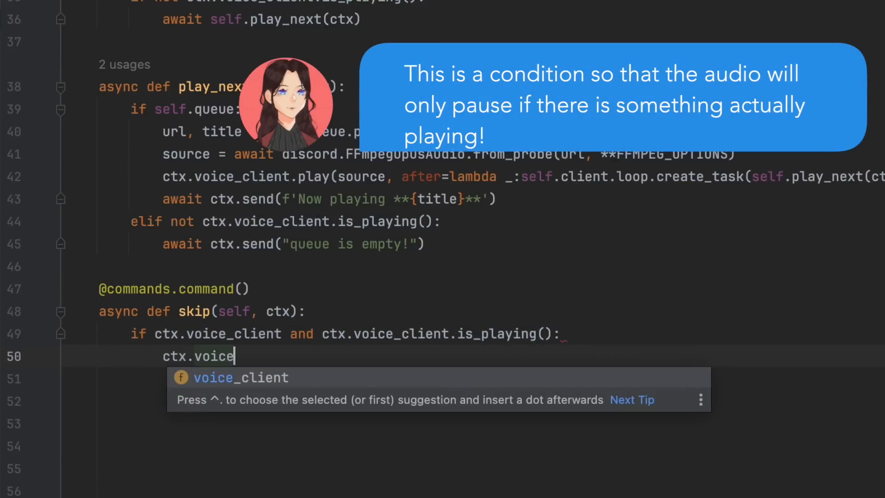
pyautogui.press('Return')
pyautogui.write('.stop()')
pyautogui.press('Return')
pyautogui.write('await ctx.send("Skipped')
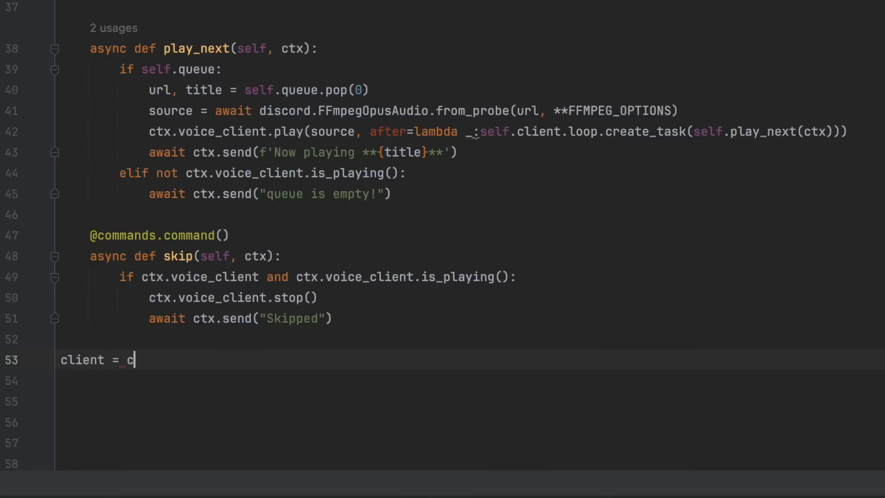
pyautogui.write('ommands.Bot(com')
# Create client = commands.Bot with the ! prefix and intents, and a main that adds the MusicBot cog.
pyautogui.press('Return')
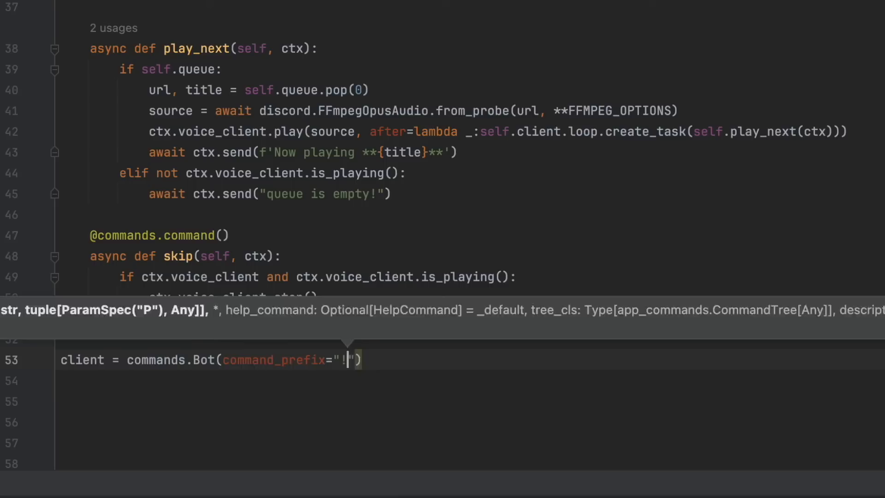
pyautogui.write('", intents=intents)')
pyautogui.press('Return')
pyautogui.press('Return')
pyautogui.write('asy')
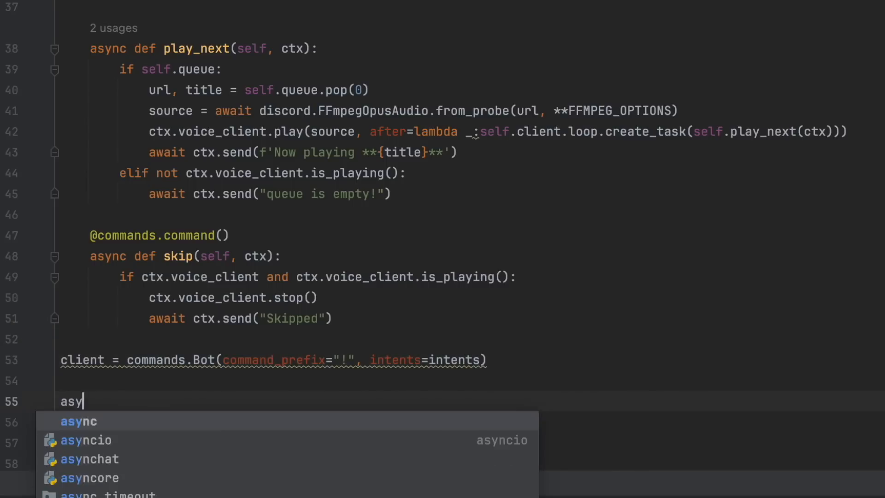
pyautogui.write('nc def main():')
pyautogui.press('Return')
pyautogui.write('await')
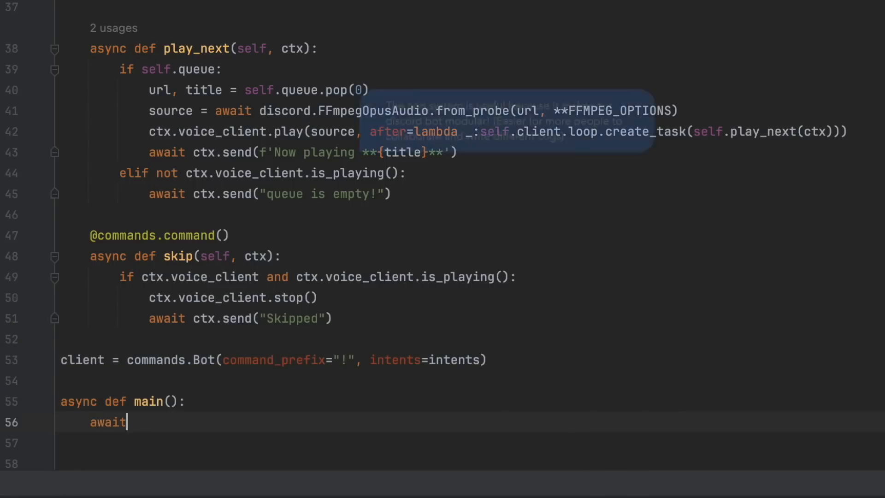
pyautogui.write(' client.add_')
pyautogui.press('Return')
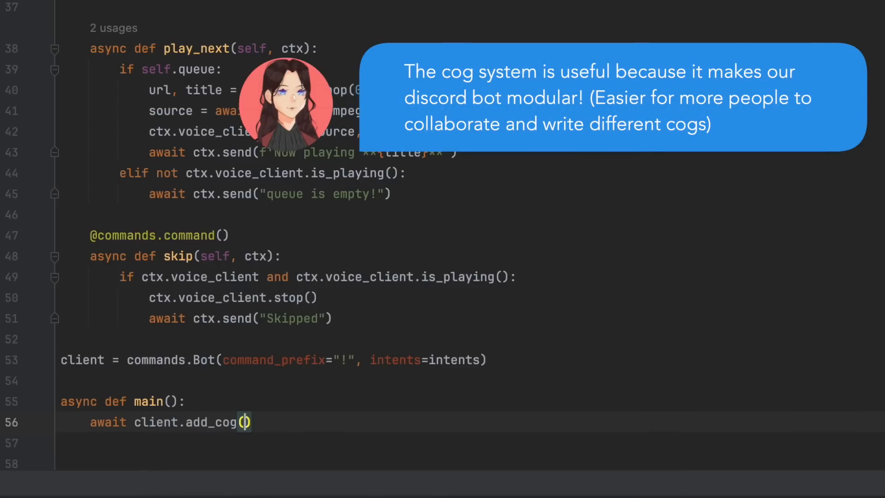
pyautogui.write('Mus')
pyautogui.press('Return')
pyautogui.write('clien')
pyautogui.press('Return')
# Start the client in main and launch it with asyncio.run(main()).
pyautogui.press('End')
pyautogui.press('Return')
pyautogui.write('aw')
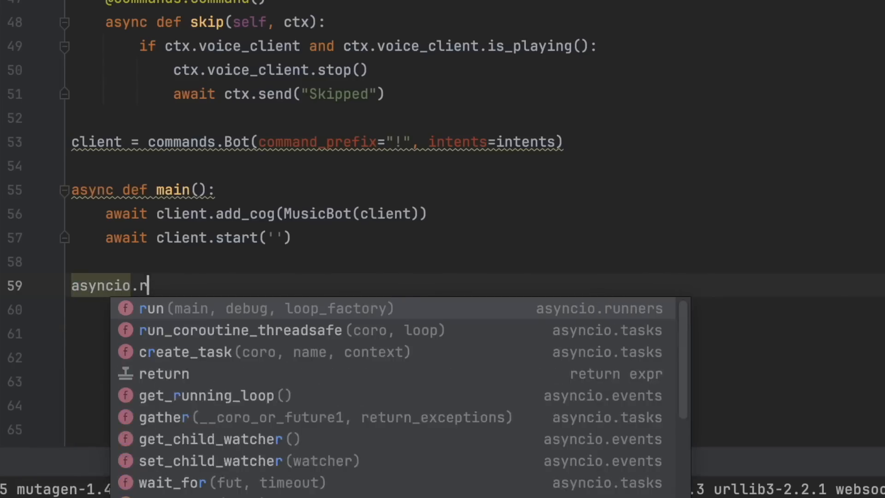
pyautogui.press('Return')
pyautogui.write('main')
pyautogui.press('Return')
pyautogui.click(464, 216)
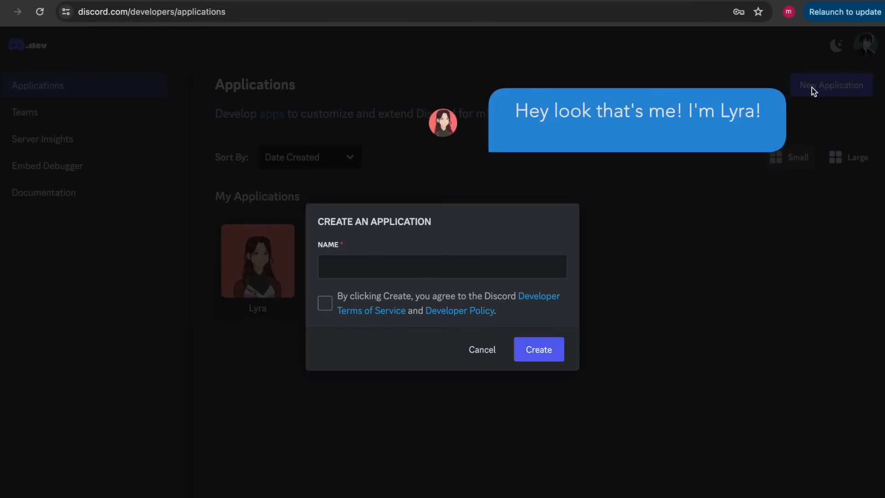
# Name the application example, enable the bot's privileged gateway intents and save the changes.
pyautogui.click(528, 261)
pyautogui.write('example')
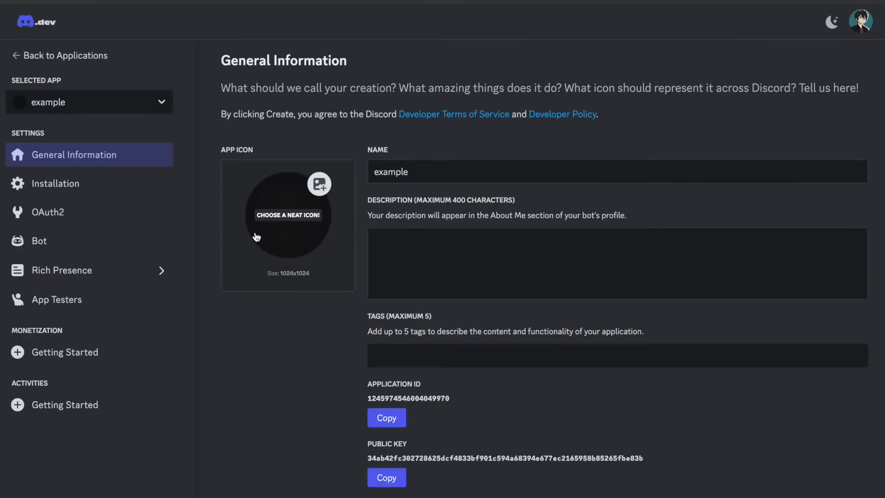
pyautogui.click(53, 238)
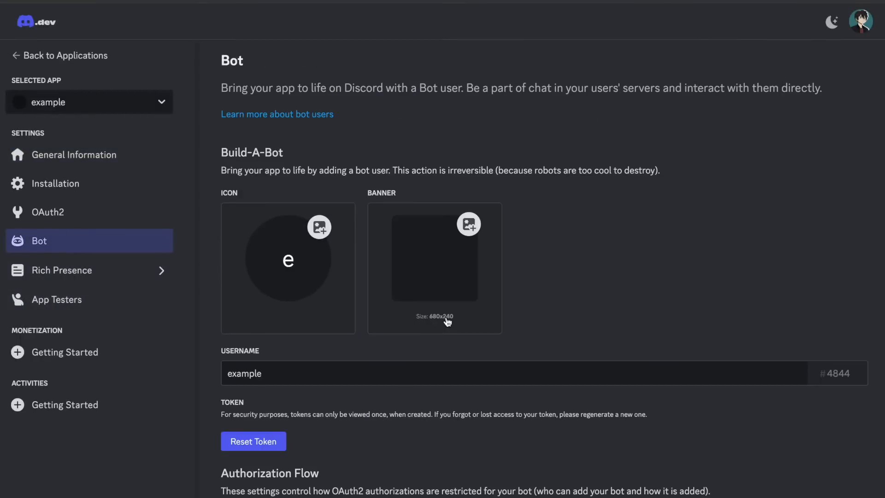
pyautogui.scroll(-4, 448, 321)
pyautogui.scroll(-2, 447, 321)
pyautogui.scroll(-2, 447, 320)
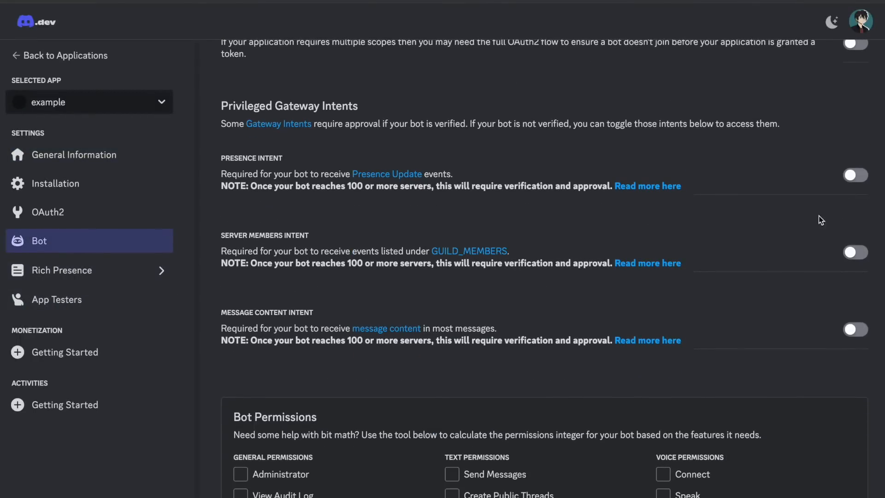
pyautogui.click(856, 176)
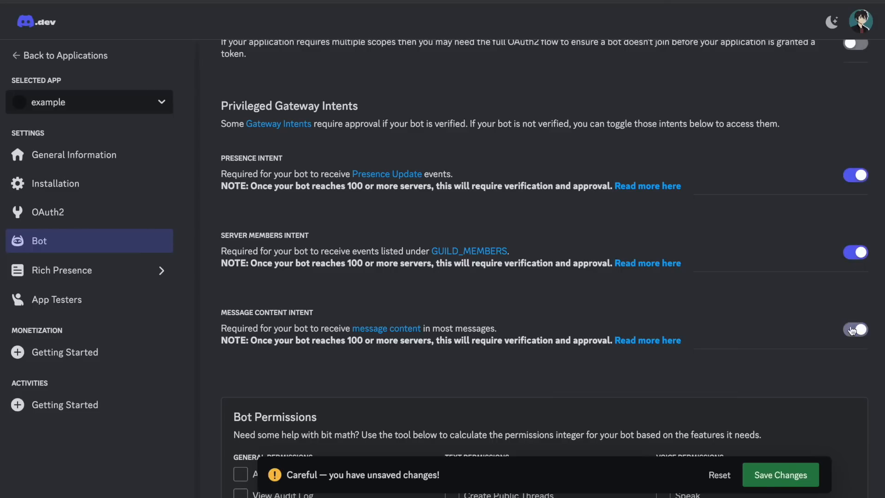
pyautogui.click(776, 474)
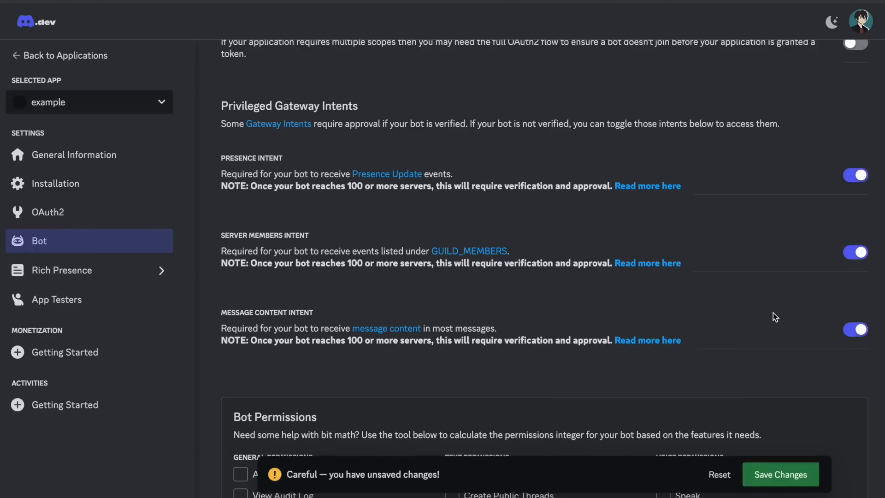
# Set the Discord Provided install link with bot scope and Administrator permission and add the bot to the test server.
pyautogui.click(95, 202)
pyautogui.click(69, 186)
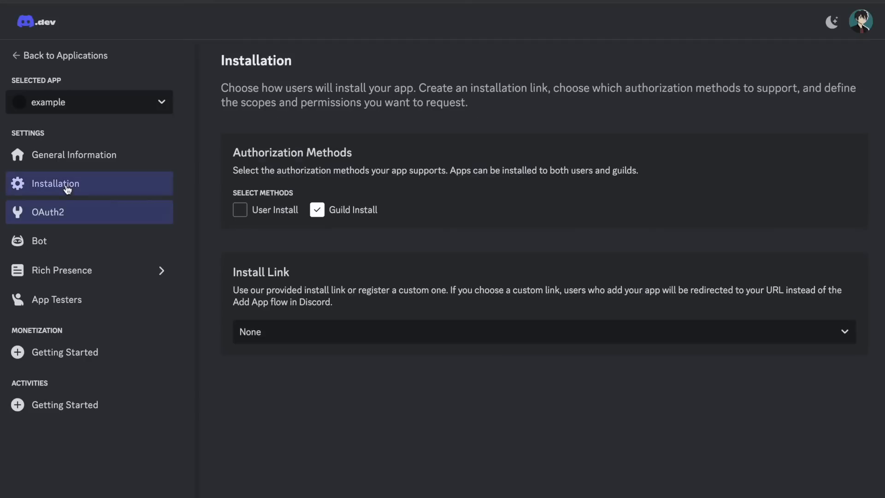
pyautogui.click(289, 334)
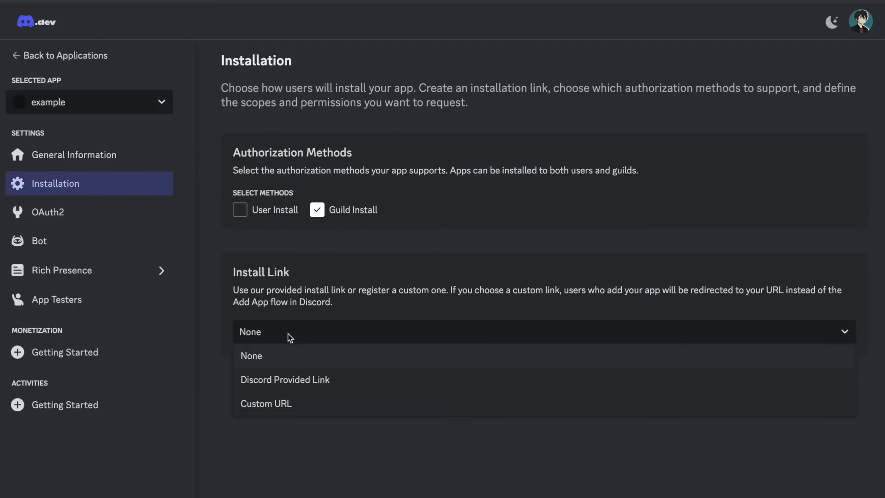
pyautogui.click(277, 384)
pyautogui.scroll(-3, 324, 404)
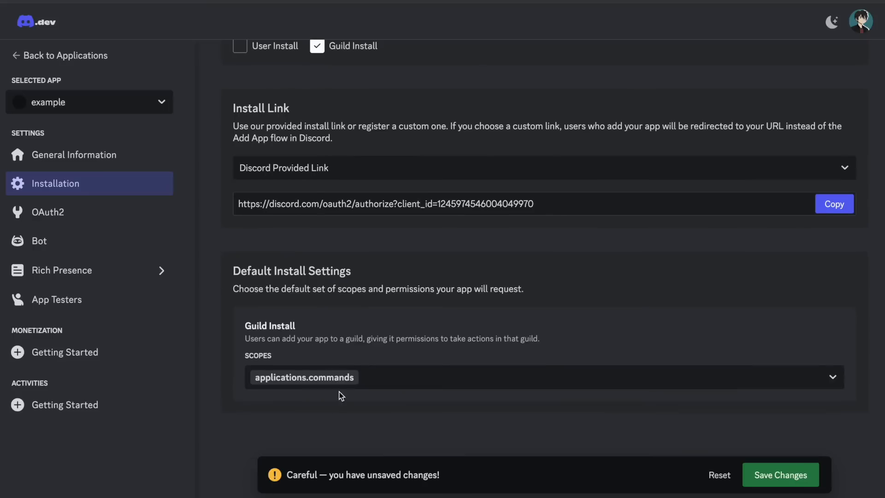
pyautogui.click(366, 378)
pyautogui.click(330, 403)
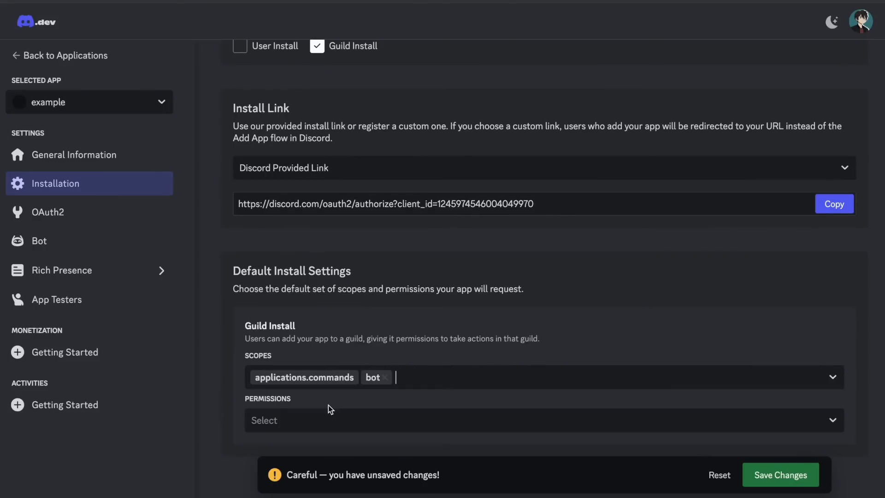
pyautogui.scroll(-1, 444, 376)
pyautogui.click(408, 379)
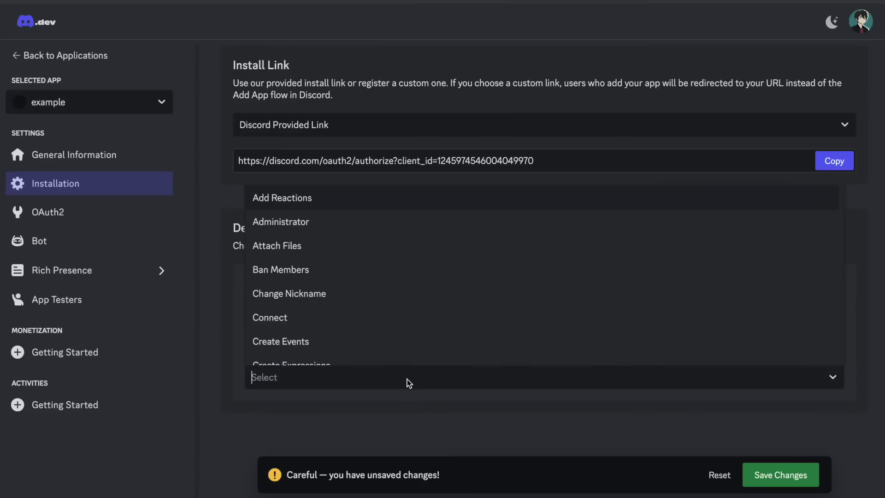
pyautogui.click(308, 224)
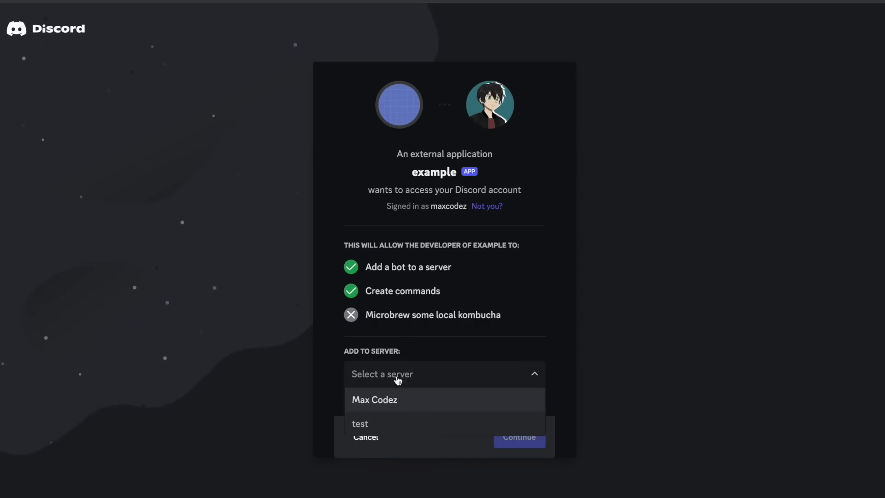
pyautogui.click(382, 424)
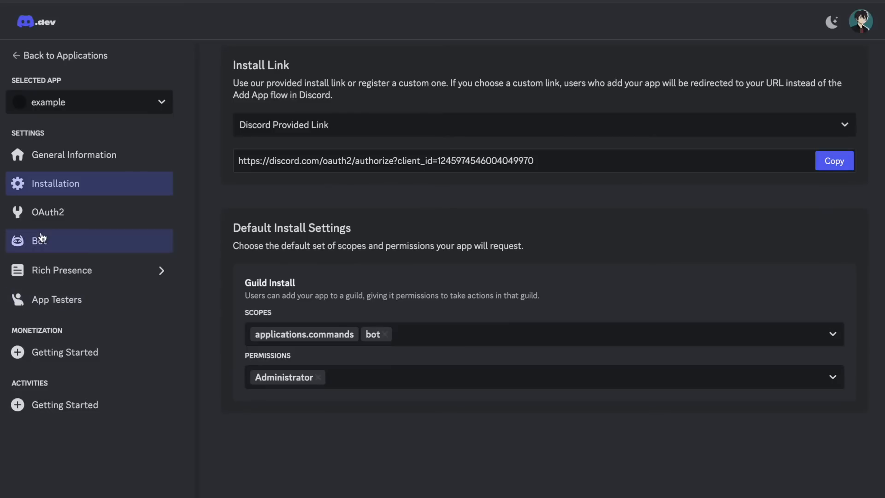
# Reset the bot's token, verify the account and select the new token.
pyautogui.click(42, 238)
pyautogui.click(261, 197)
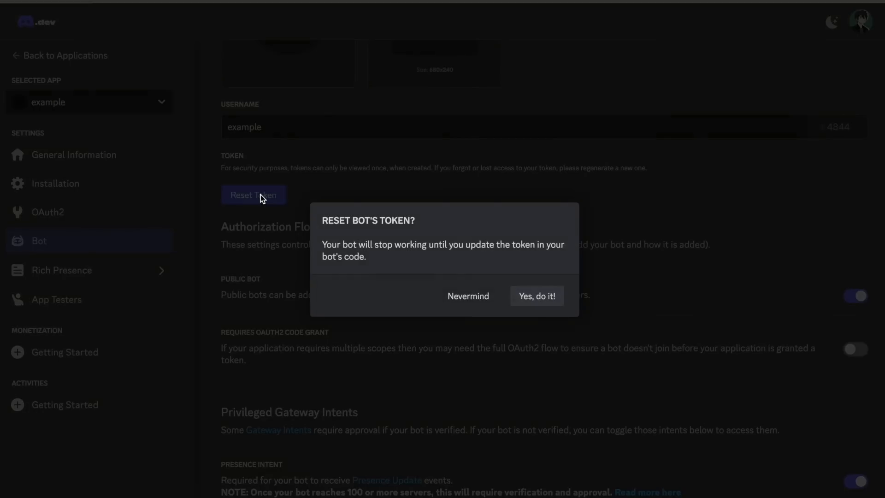
pyautogui.click(550, 299)
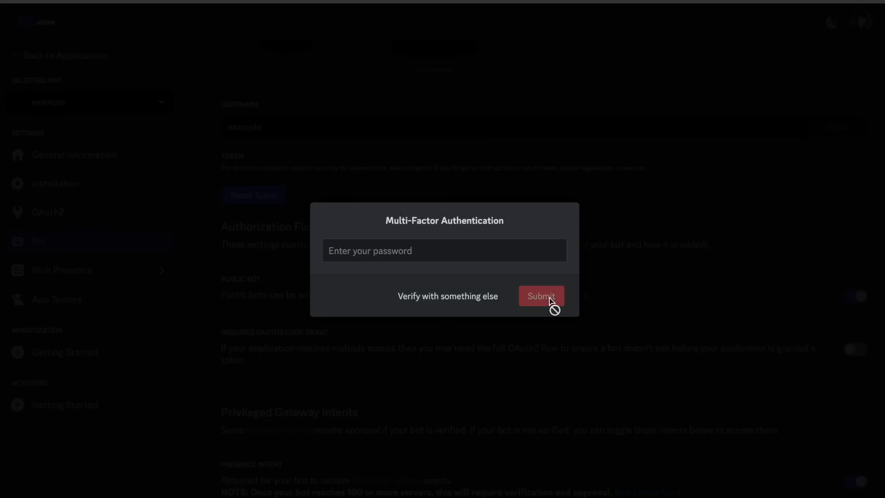
pyautogui.click(468, 249)
pyautogui.tripleClick(403, 189)
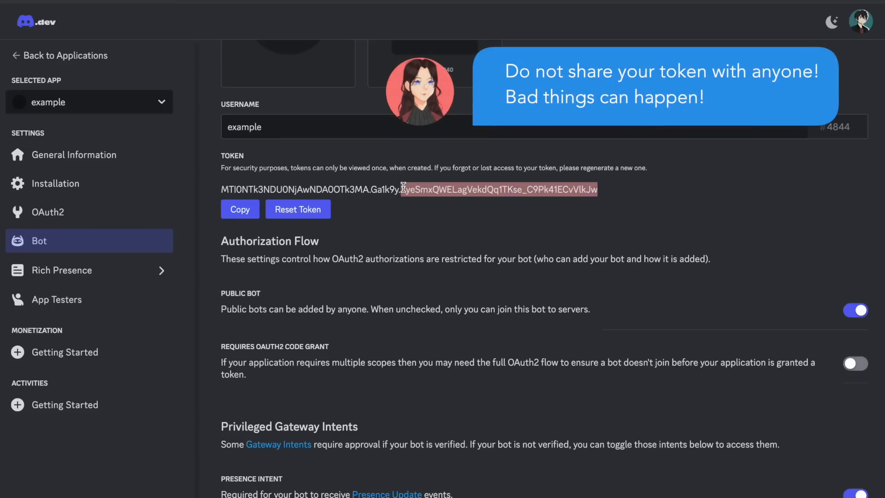
# Paste the copied token into client.start('') and run the musicbotcode script.
pyautogui.hotkey('ctrl', 'c')
pyautogui.hotkey('ctrl', 'Up')
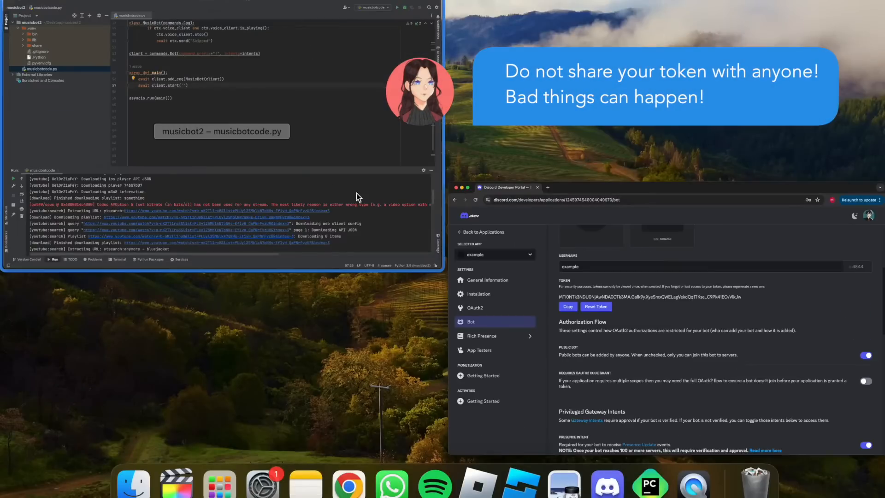
pyautogui.click(356, 193)
pyautogui.press('super+v')
pyautogui.rightClick(512, 234)
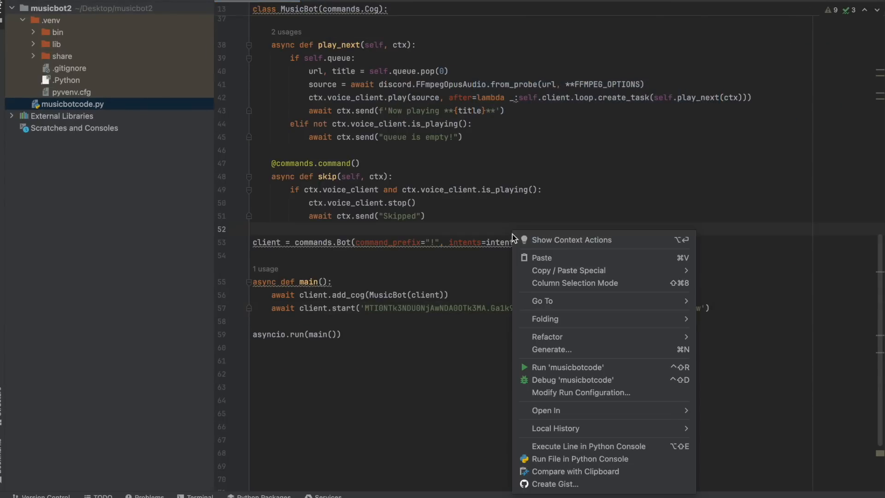
pyautogui.click(530, 366)
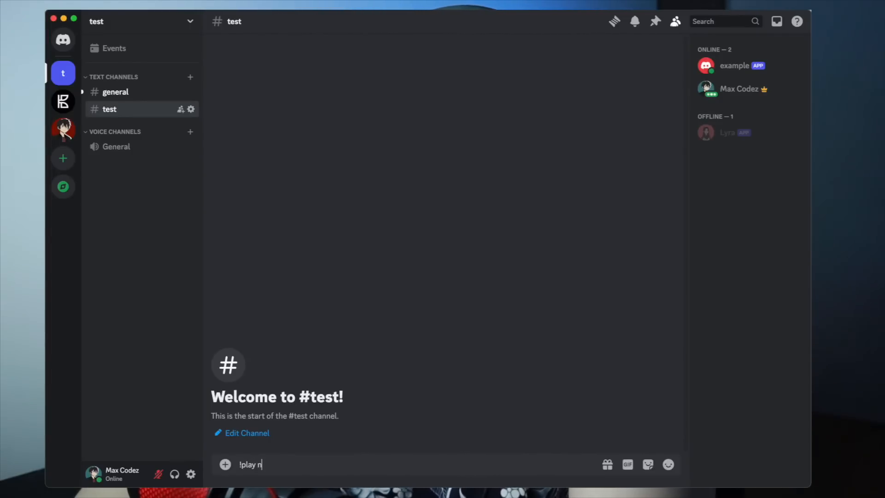
pyautogui.write('sic')
# Join General voice and send !play nintendo music, !play nyan cat, another !play, then !skip.
pyautogui.press('Return')
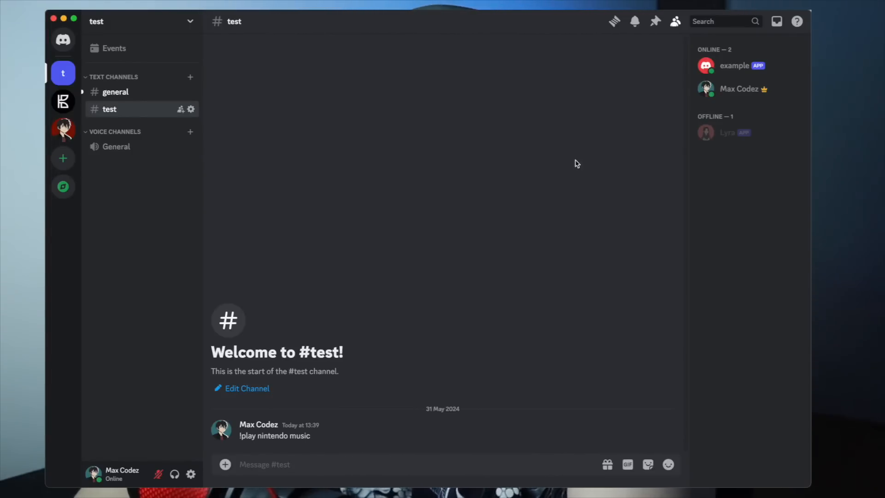
pyautogui.click(122, 149)
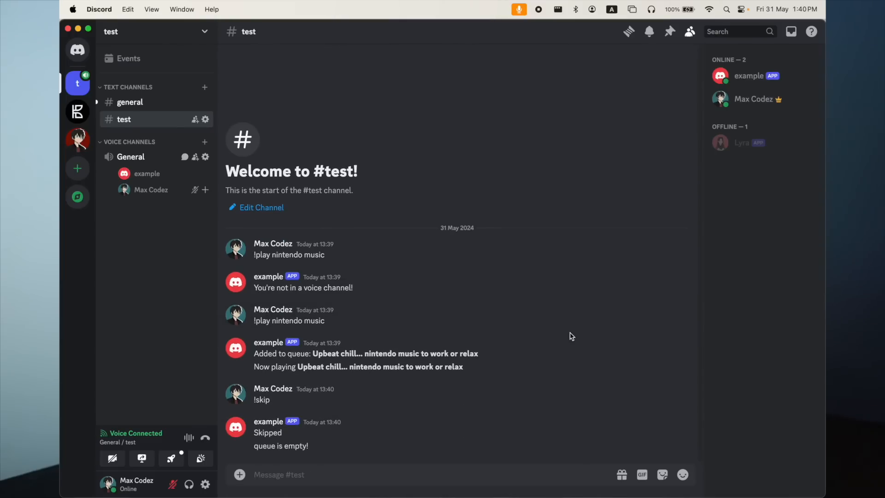
pyautogui.press('Return')
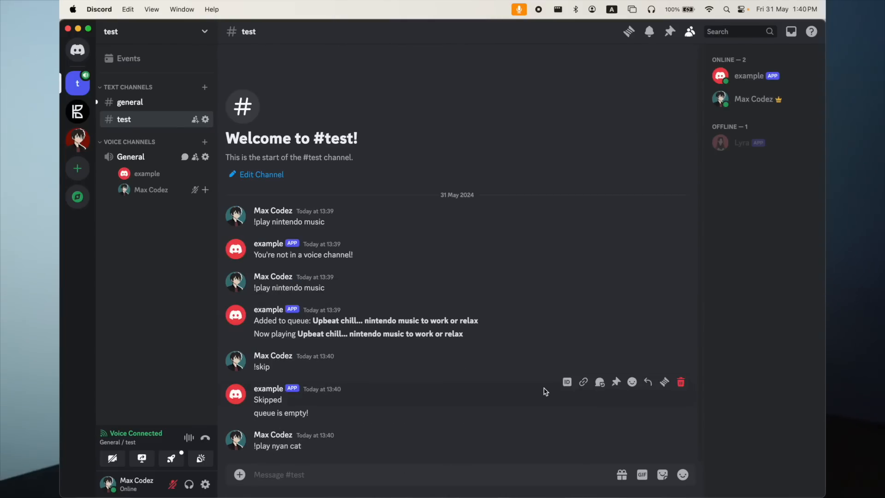
pyautogui.write('!play nintendo music')
pyautogui.press('Return')
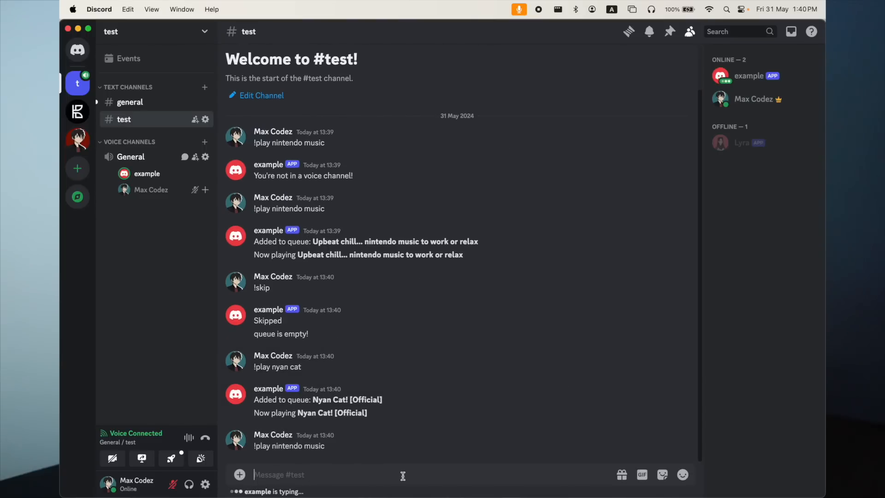
pyautogui.write('!skip')
pyautogui.press('Return')
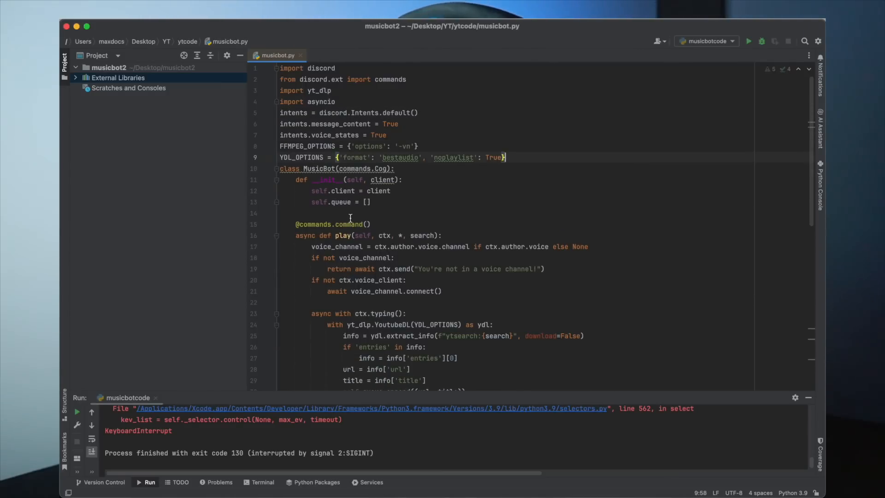
# Delete the blank lines between statements in musicbot.py, including the one after play_next(ctx).
pyautogui.press('Down')
pyautogui.press('Down')
pyautogui.press('Down')
pyautogui.press('BackSpace')
pyautogui.scroll(-5, 320, 208)
pyautogui.click(320, 187)
pyautogui.press('BackSpace')
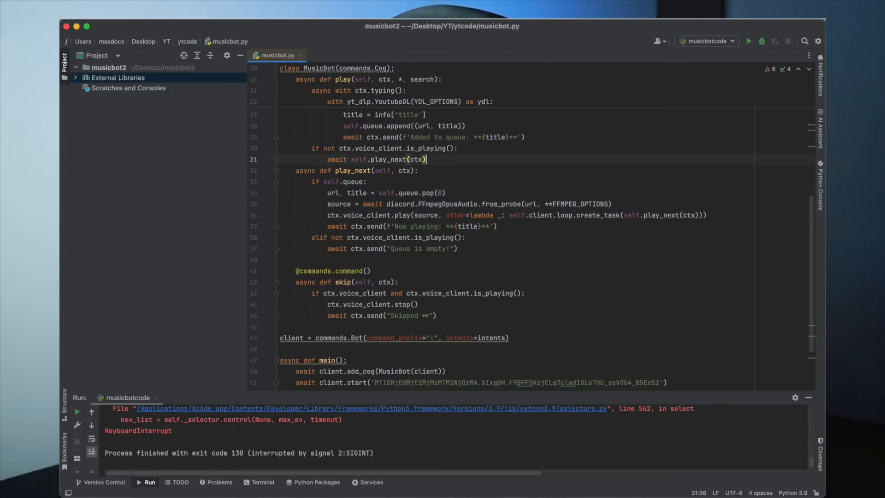
pyautogui.scroll(-3, 310, 185)
pyautogui.press('BackSpace')
pyautogui.press('Down')
pyautogui.press('Down')
pyautogui.press('Down')
pyautogui.press('BackSpace')
pyautogui.press('Down')
pyautogui.press('Down')
pyautogui.press('BackSpace')
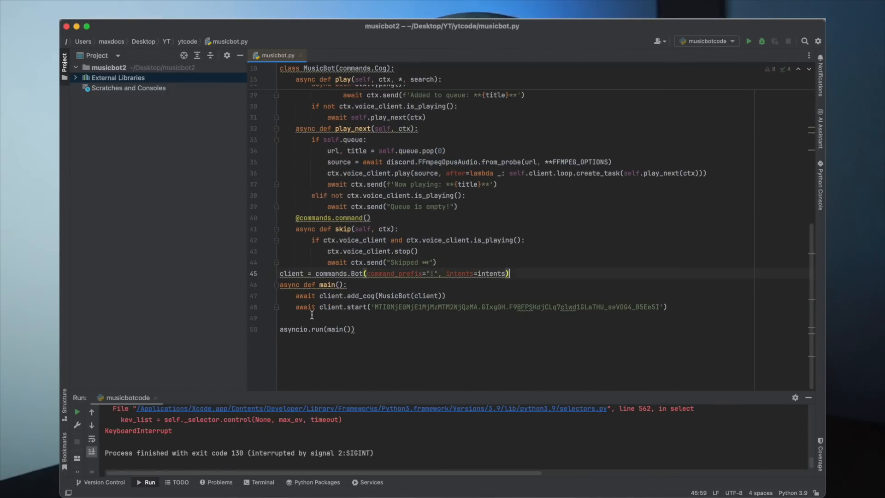